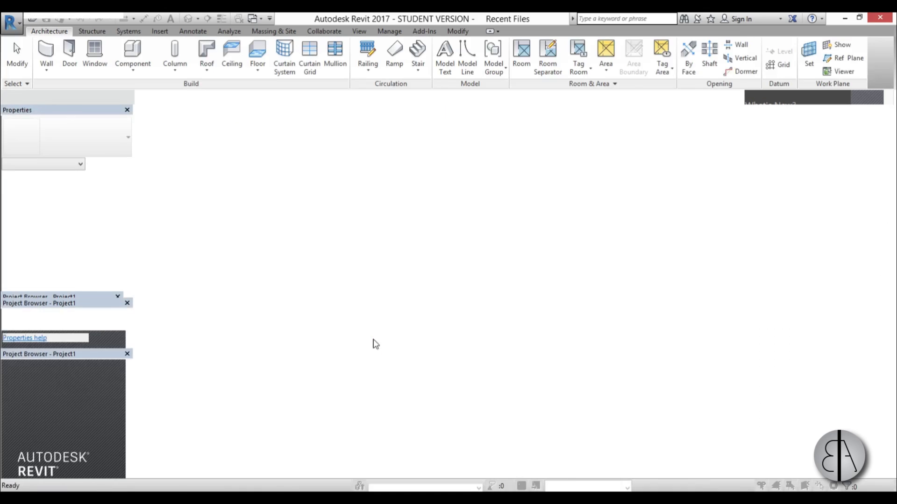
# - Set the project's length units to centimeters
pyautogui.moveTo(517, 324); pyautogui.dragTo(447, 316, button='middle')
pyautogui.press('u')
pyautogui.press('n')
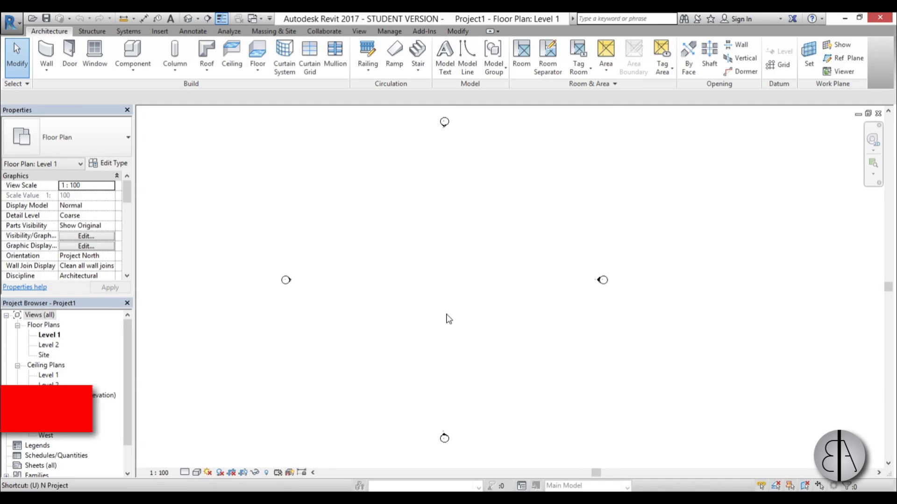
pyautogui.click(471, 204)
pyautogui.click(388, 228)
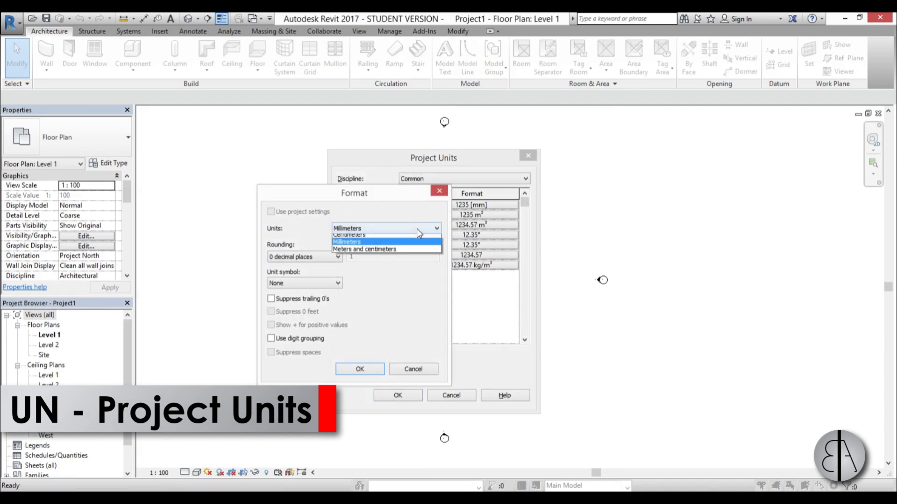
pyautogui.click(366, 282)
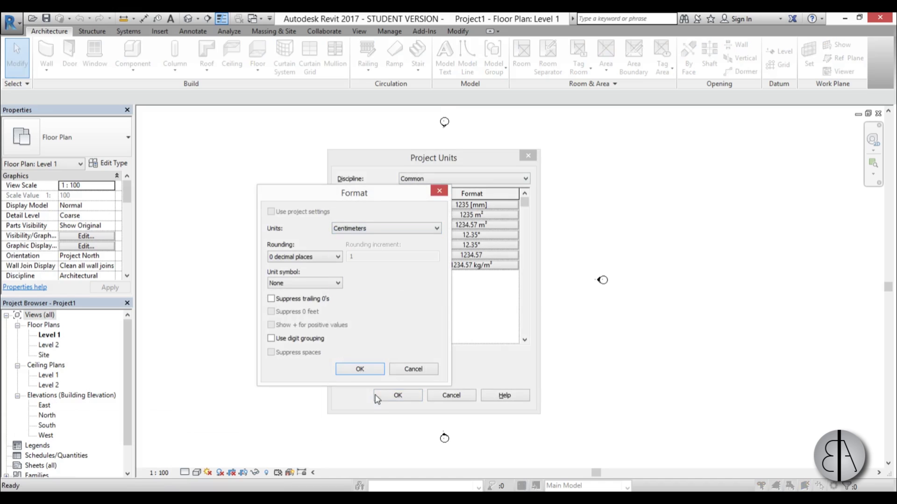
pyautogui.click(359, 369)
pyautogui.click(397, 395)
# - Start a floor on Level 1 and sketch a rectangular boundary about 1200 by 1100 cm between the elevation markers
pyautogui.scroll(1, 507, 294)
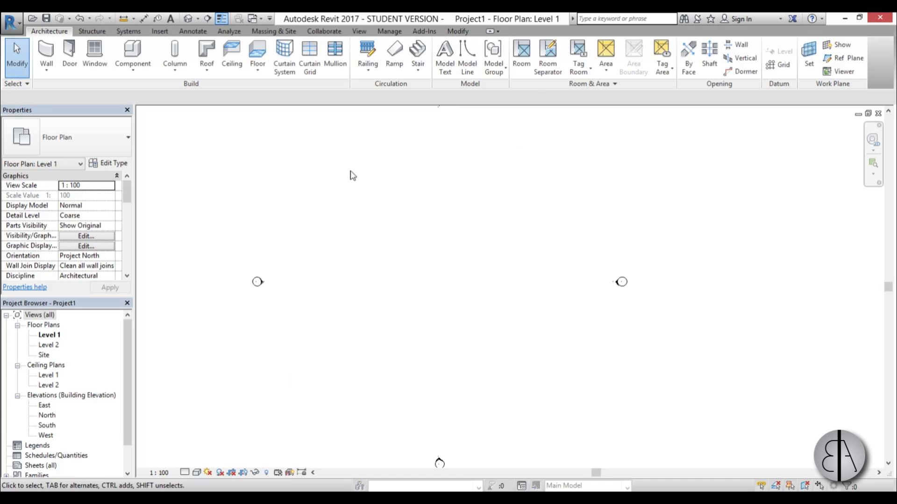
pyautogui.click(258, 55)
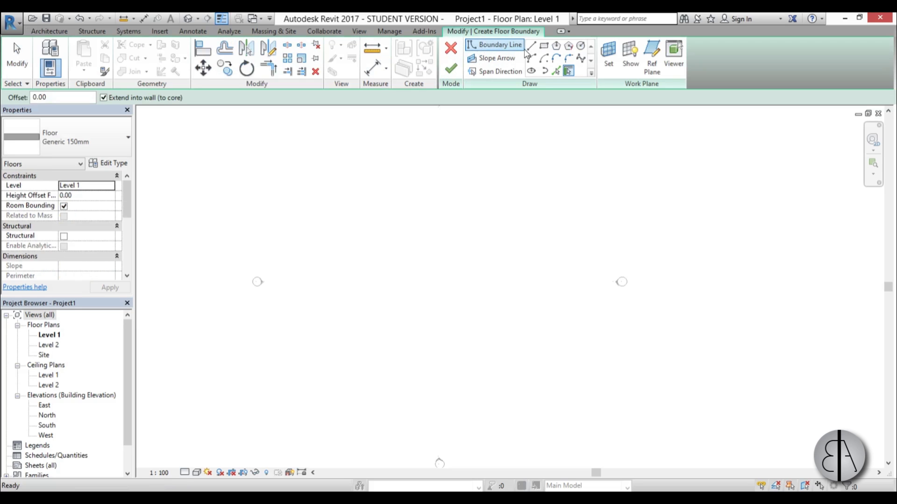
pyautogui.click(544, 45)
pyautogui.click(396, 230)
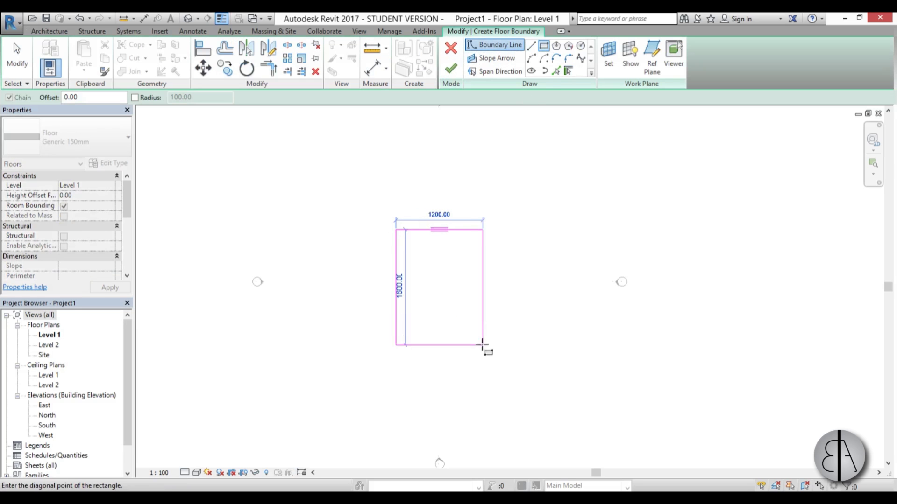
pyautogui.click(483, 309)
pyautogui.press('Escape')
pyautogui.press('Escape')
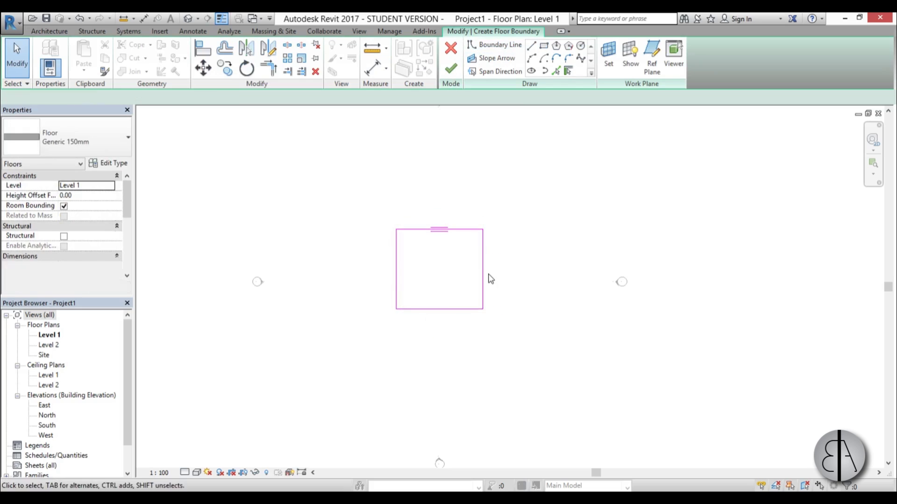
# - Set the horizontal width of the floor boundary to 1000 cm by repositioning its right edge
pyautogui.click(482, 269)
pyautogui.click(439, 322)
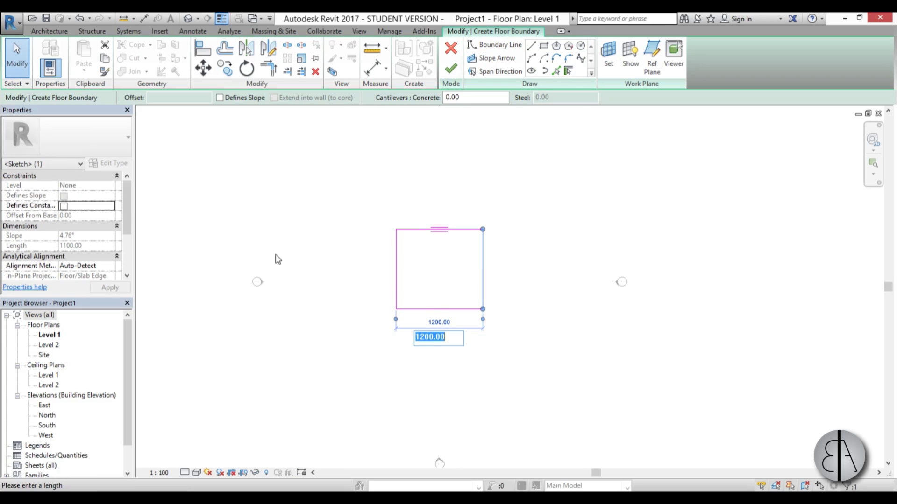
pyautogui.write('1000')
pyautogui.press('Return')
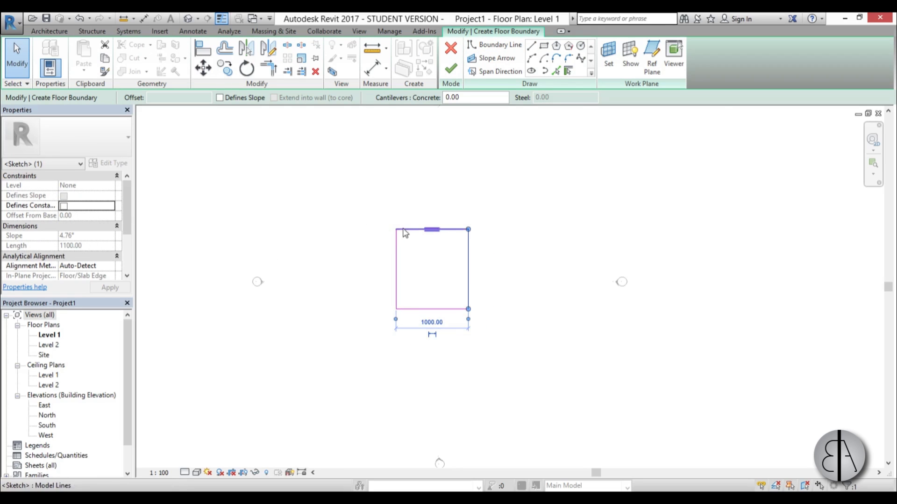
# - Set the vertical depth of the floor boundary to 1000 cm using its upper edge and finish the floor sketch
pyautogui.click(411, 230)
pyautogui.click(483, 276)
pyautogui.write('1000')
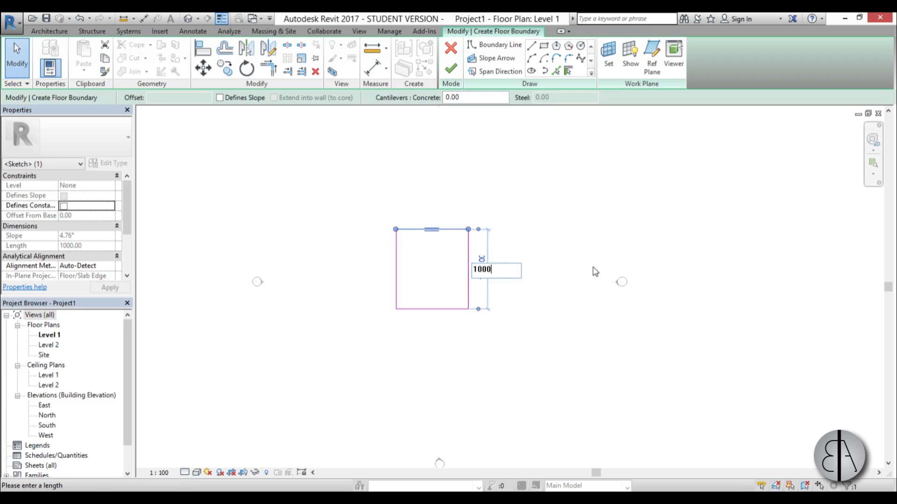
pyautogui.press('Return')
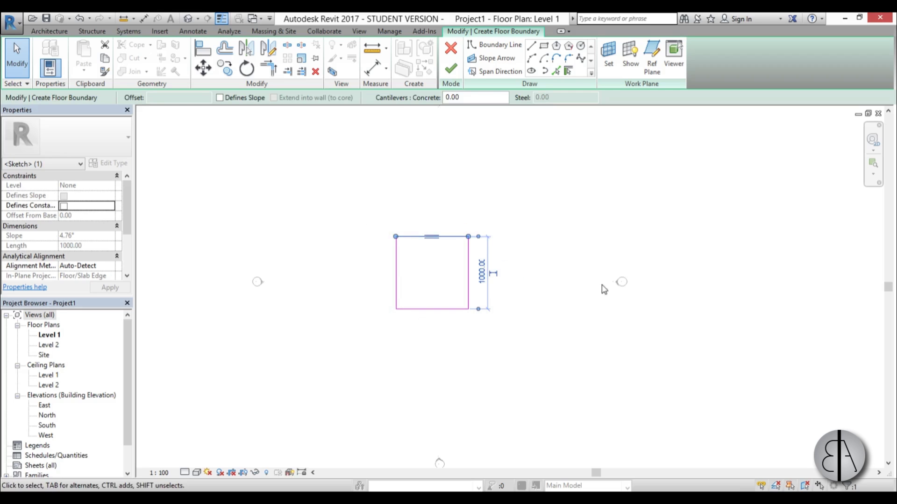
pyautogui.press('Escape')
pyautogui.click(457, 73)
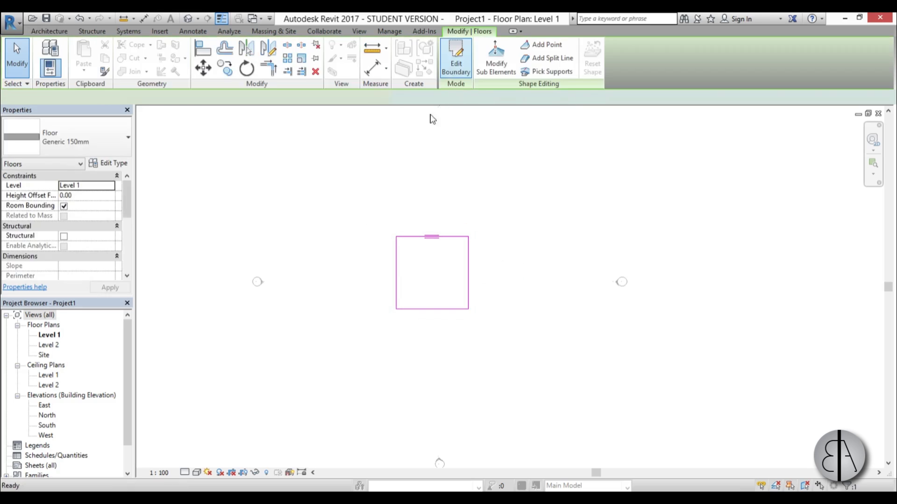
# - Change the floor's type to Concrete-Domestic 425mm
pyautogui.scroll(2, 452, 278)
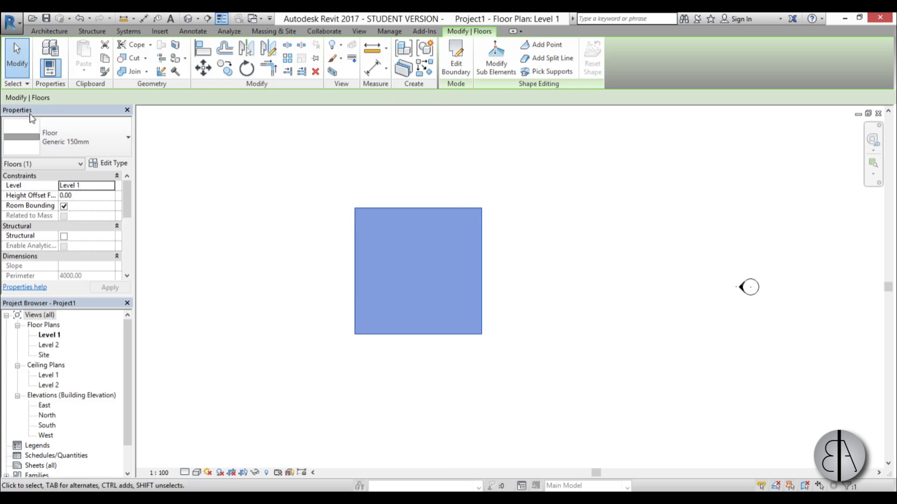
pyautogui.click(69, 148)
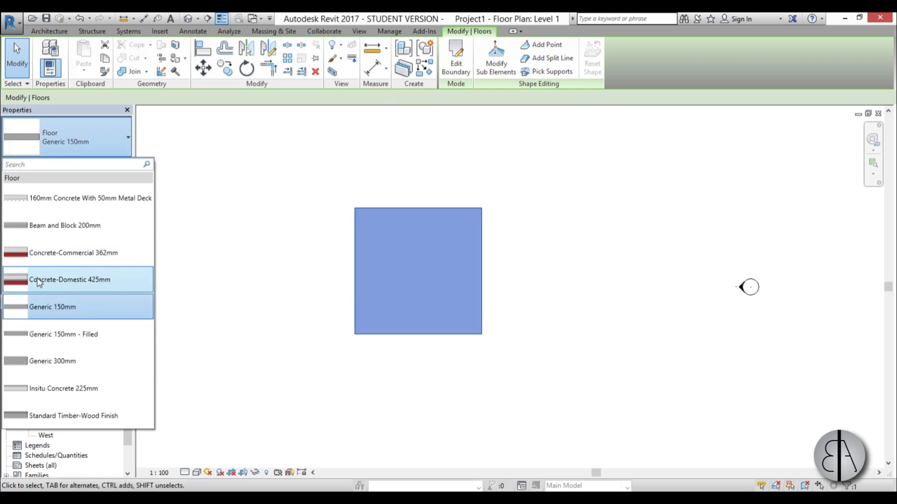
pyautogui.moveTo(48, 286)
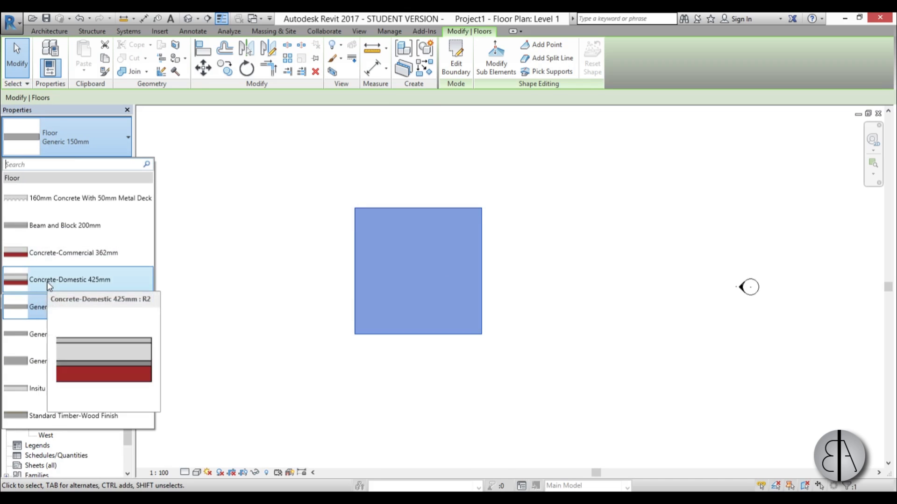
pyautogui.click(49, 281)
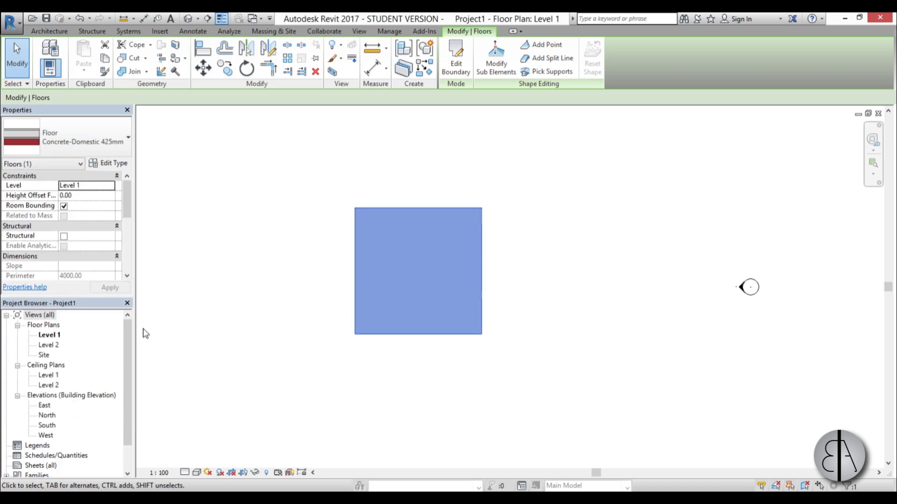
pyautogui.click(297, 428)
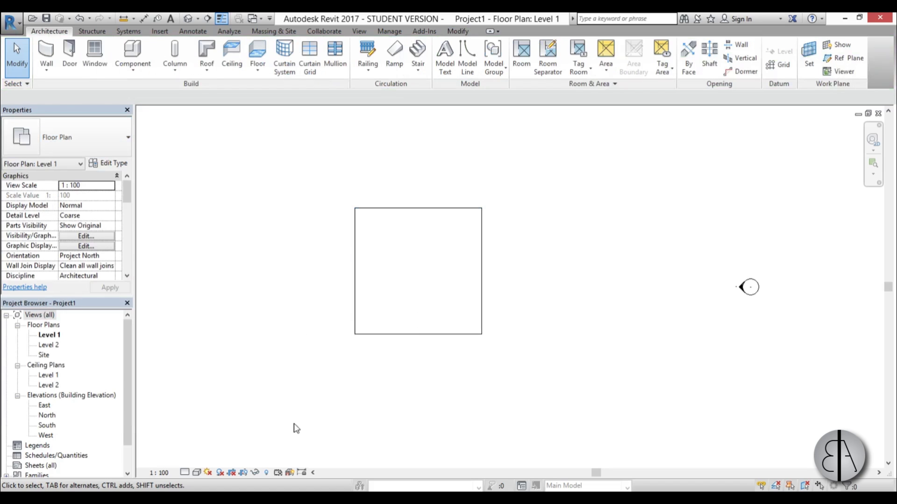
# - Place a horizontal section line across the lower part of the floor and open its section view
pyautogui.scroll(2, 417, 248)
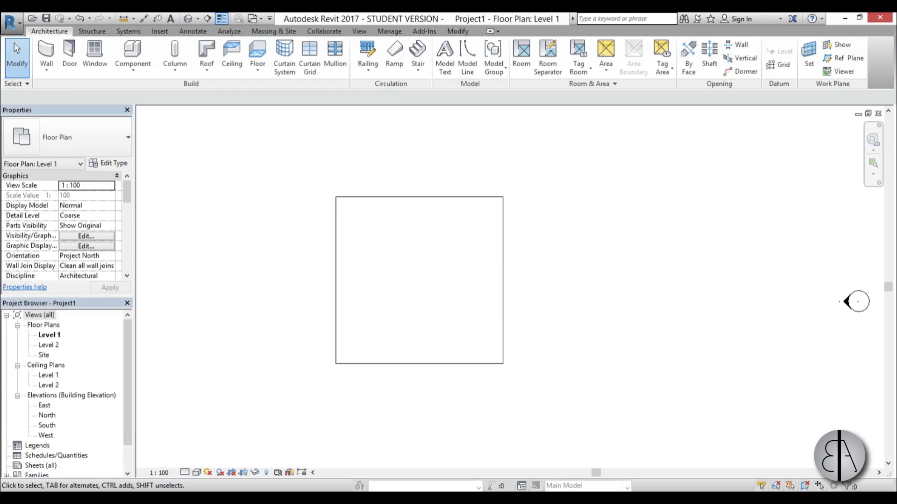
pyautogui.click(208, 18)
pyautogui.click(292, 326)
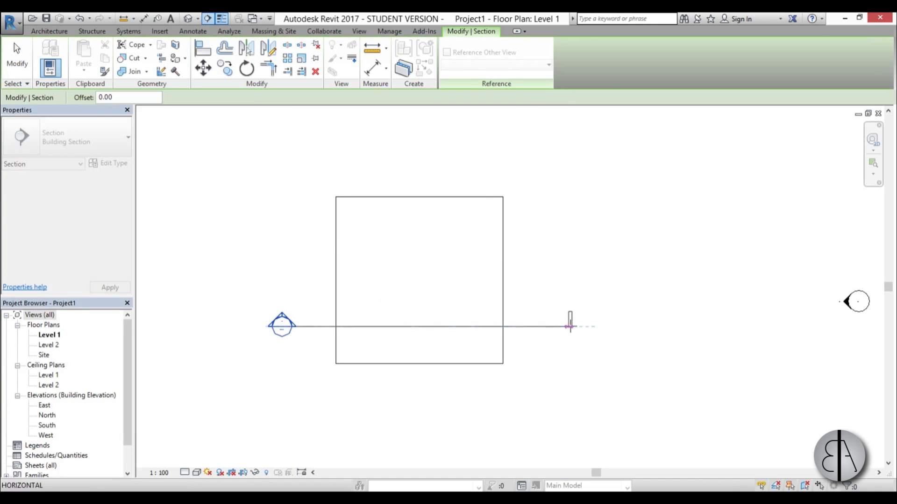
pyautogui.click(571, 326)
pyautogui.press('Escape')
pyautogui.doubleClick(282, 324)
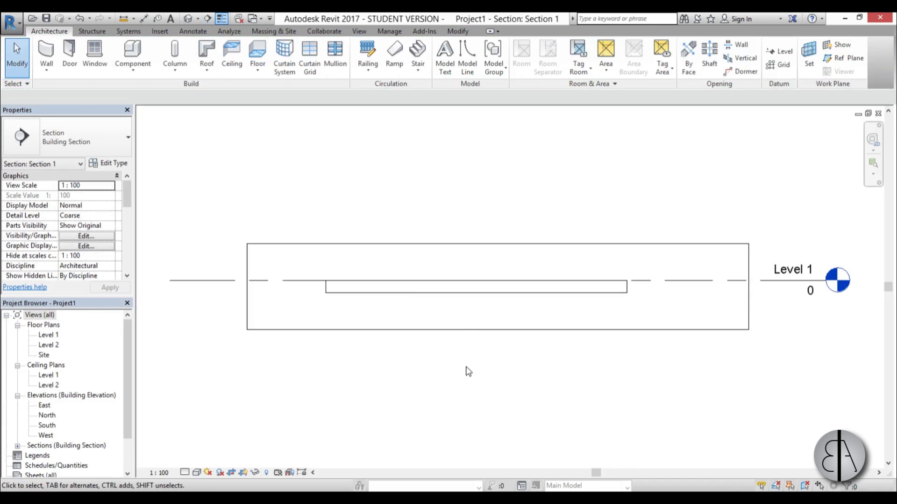
# - Set the section view's detail level to Fine and inspect the floor's material layers
pyautogui.scroll(3, 384, 287)
pyautogui.click(187, 471)
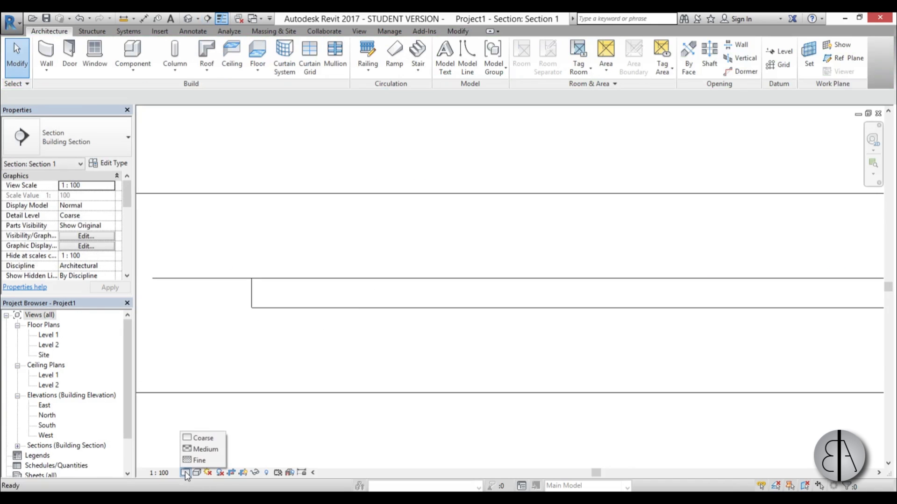
pyautogui.click(199, 461)
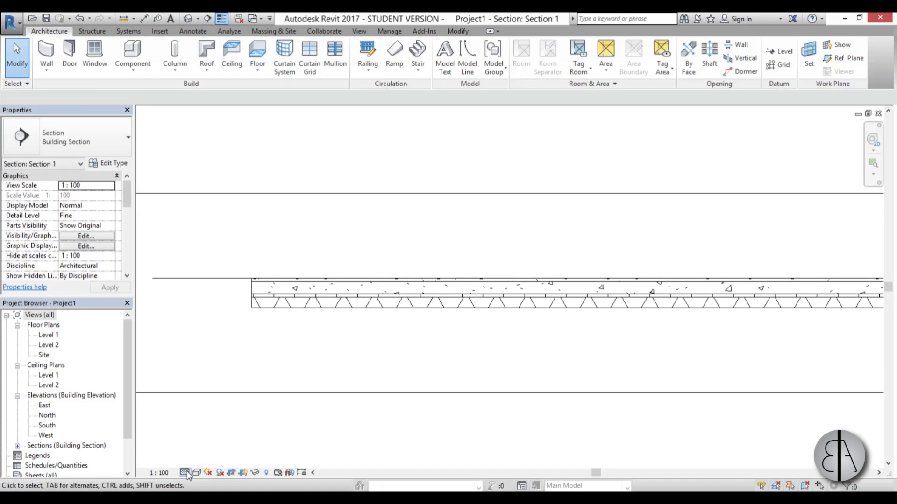
pyautogui.moveTo(346, 355); pyautogui.dragTo(349, 342, button='middle')
pyautogui.scroll(5, 269, 279)
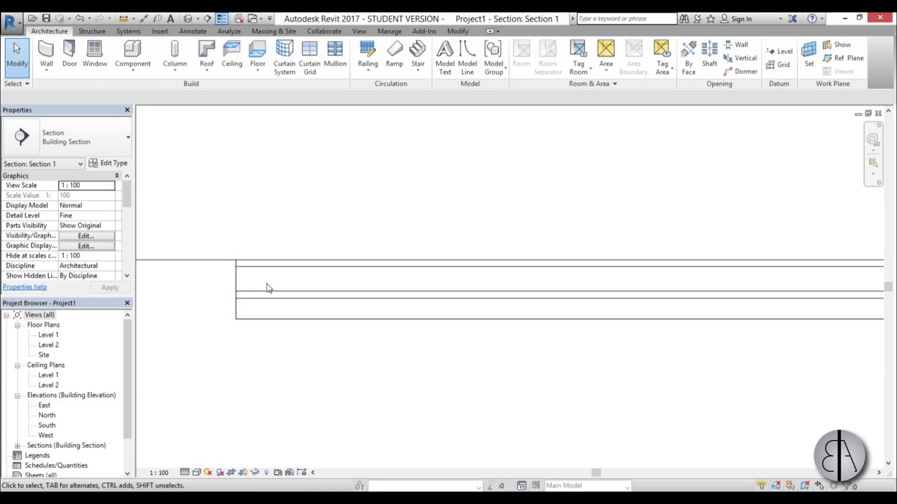
pyautogui.scroll(1, 252, 392)
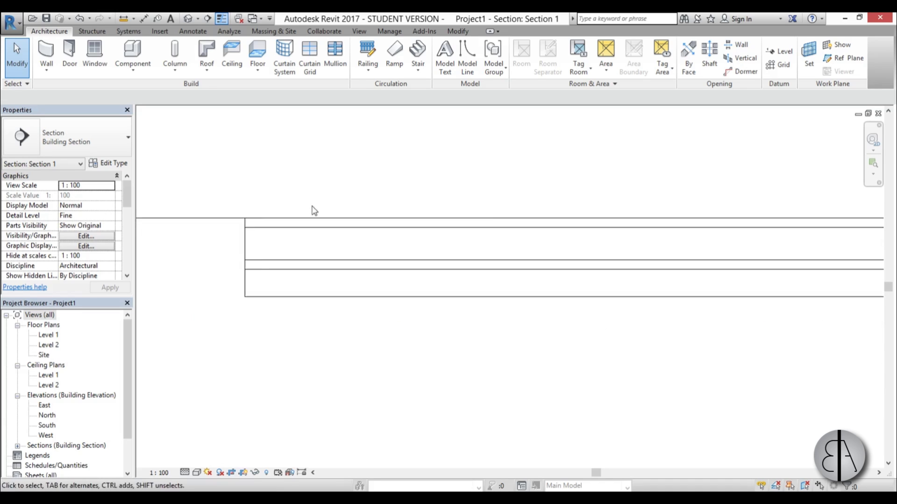
pyautogui.scroll(-5, 314, 211)
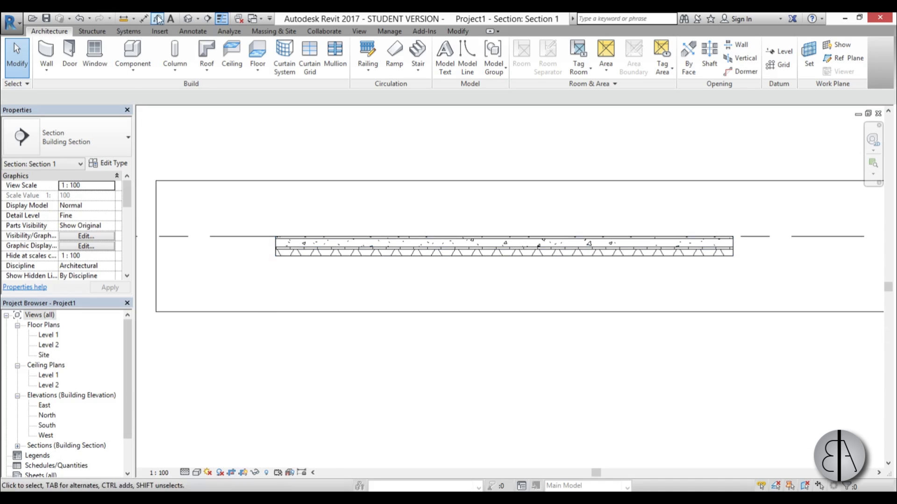
# - Open the default 3D view and display it with Fine detail level and Realistic visual style
pyautogui.click(187, 19)
pyautogui.keyDown('shift'); pyautogui.moveTo(503, 276); pyautogui.dragTo(509, 327, button='middle'); pyautogui.keyUp('shift')
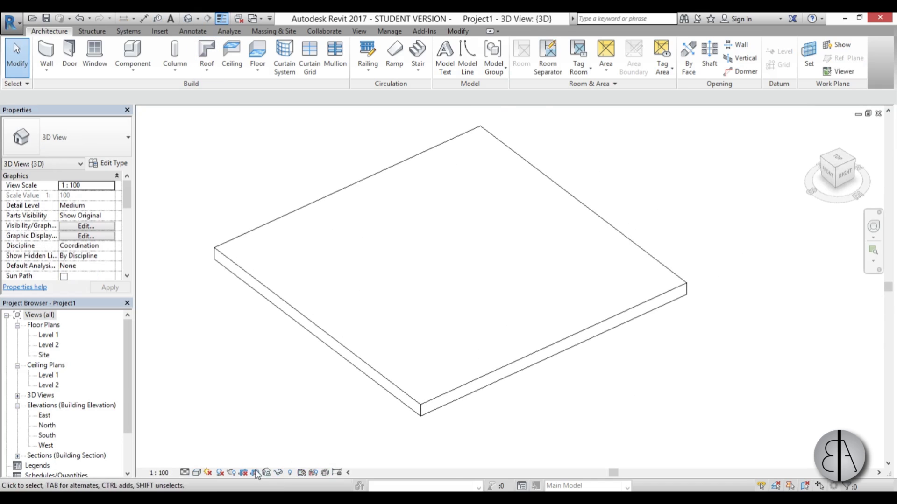
pyautogui.click(185, 473)
pyautogui.click(197, 462)
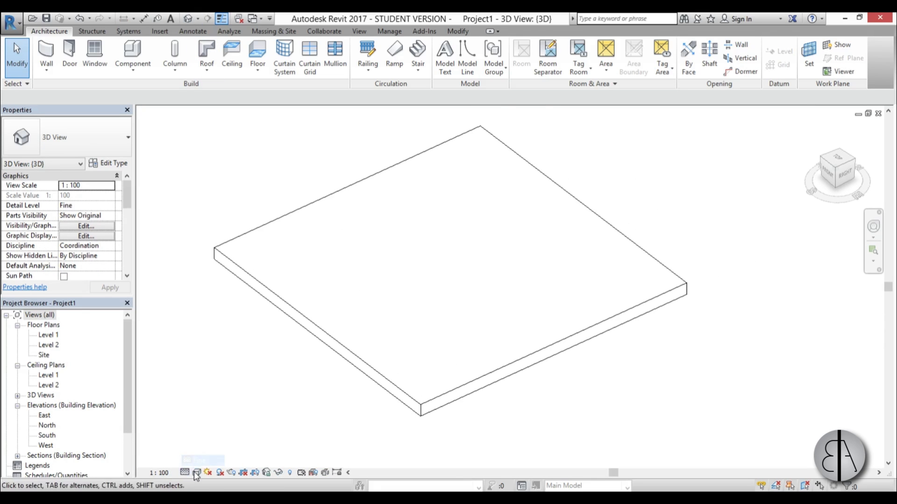
pyautogui.click(197, 473)
pyautogui.click(216, 451)
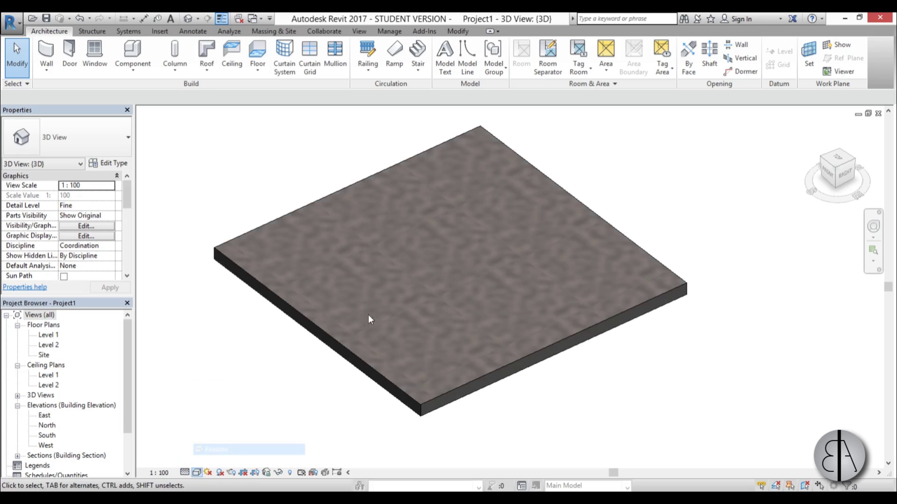
# - Create parts from the layers of the floor slab in the 3D view
pyautogui.keyDown('shift'); pyautogui.moveTo(377, 277); pyautogui.dragTo(380, 300, button='middle'); pyautogui.keyUp('shift')
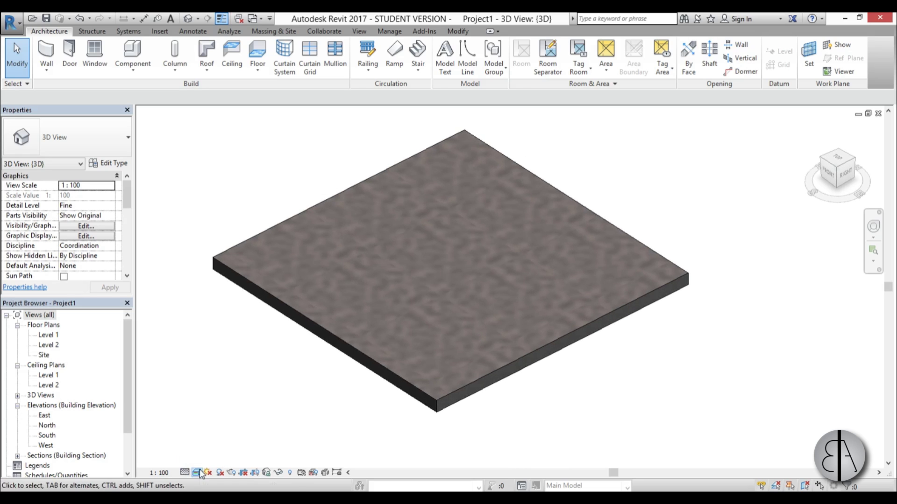
pyautogui.scroll(3, 450, 365)
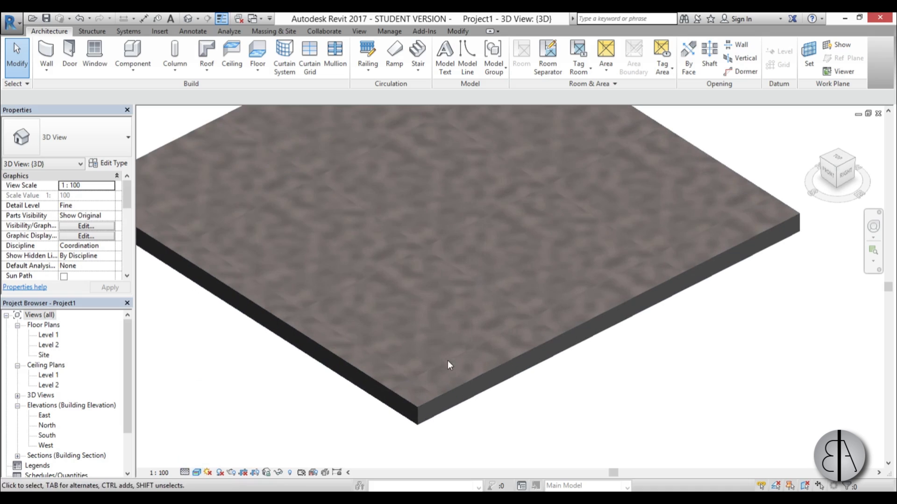
pyautogui.keyDown('shift'); pyautogui.moveTo(450, 365); pyautogui.dragTo(439, 441, button='middle'); pyautogui.keyUp('shift')
pyautogui.scroll(-4, 492, 266)
pyautogui.moveTo(497, 286); pyautogui.dragTo(498, 302, button='middle')
pyautogui.scroll(2, 405, 224)
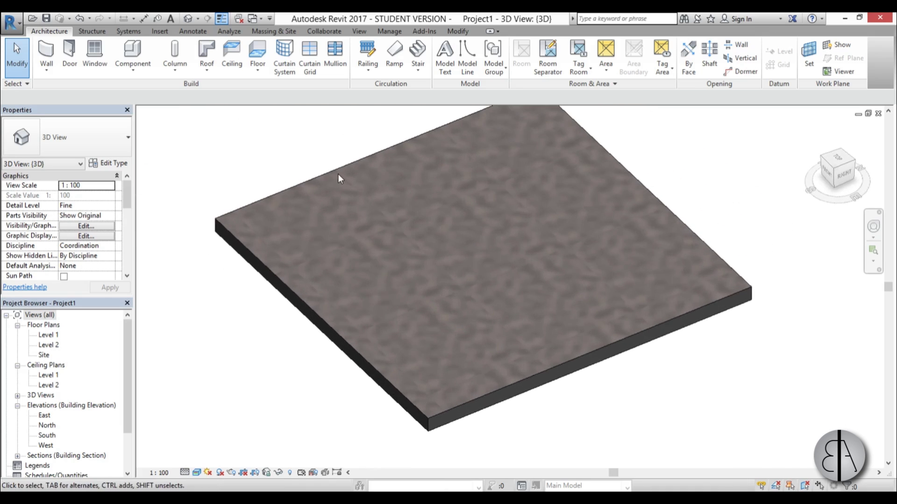
pyautogui.click(338, 177)
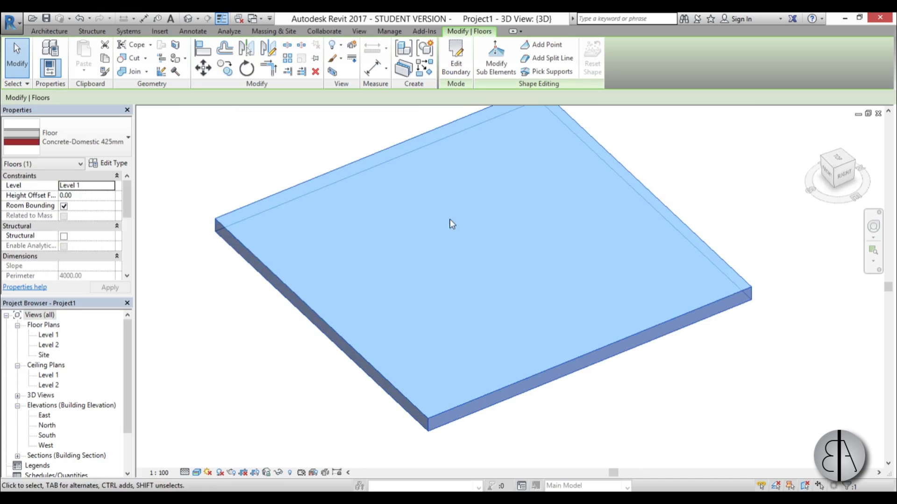
pyautogui.scroll(-2, 450, 224)
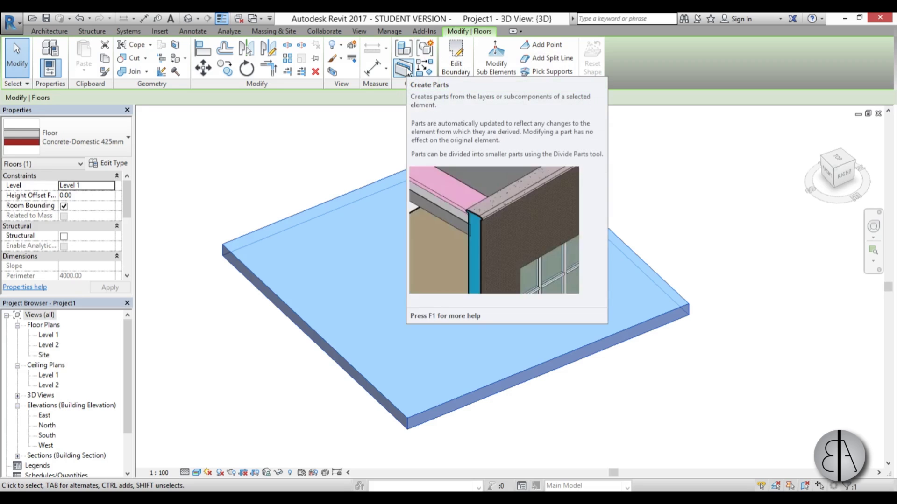
pyautogui.click(404, 69)
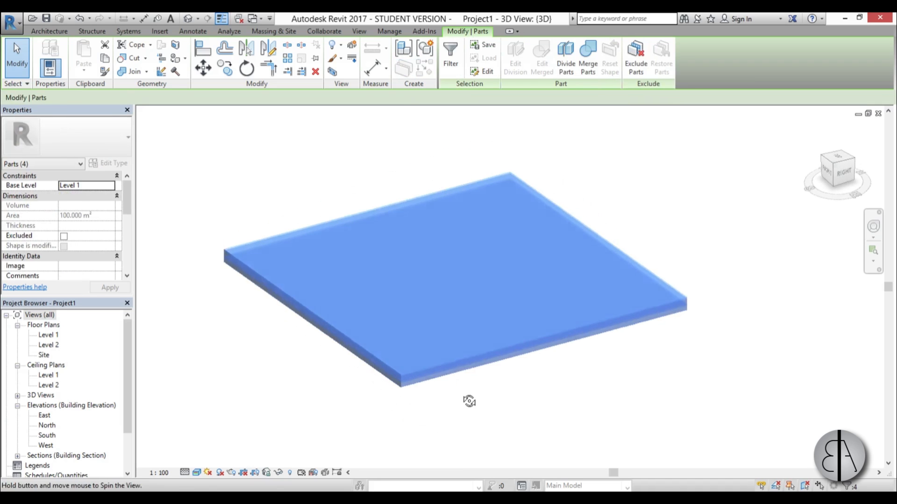
pyautogui.scroll(5, 420, 402)
pyautogui.click(444, 415)
pyautogui.scroll(4, 380, 355)
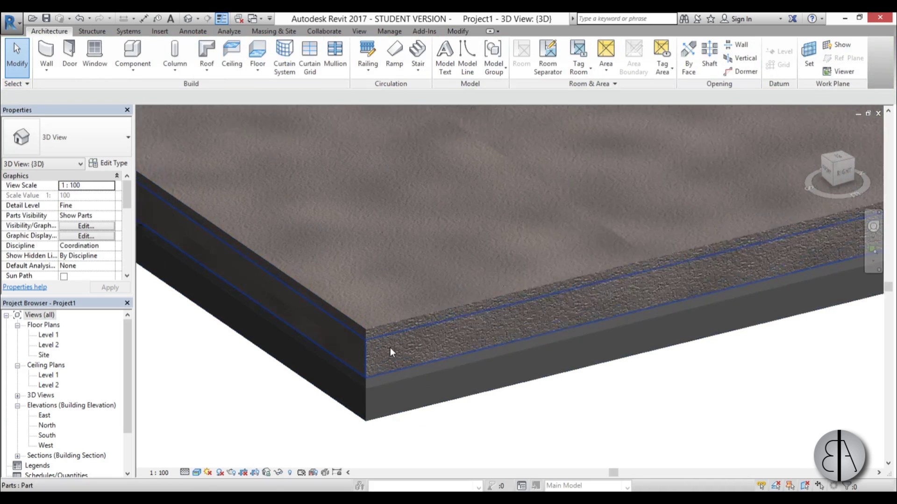
# - Start dividing the top layer part of the floor slab and open its division sketch for editing
pyautogui.click(370, 363)
pyautogui.click(366, 321)
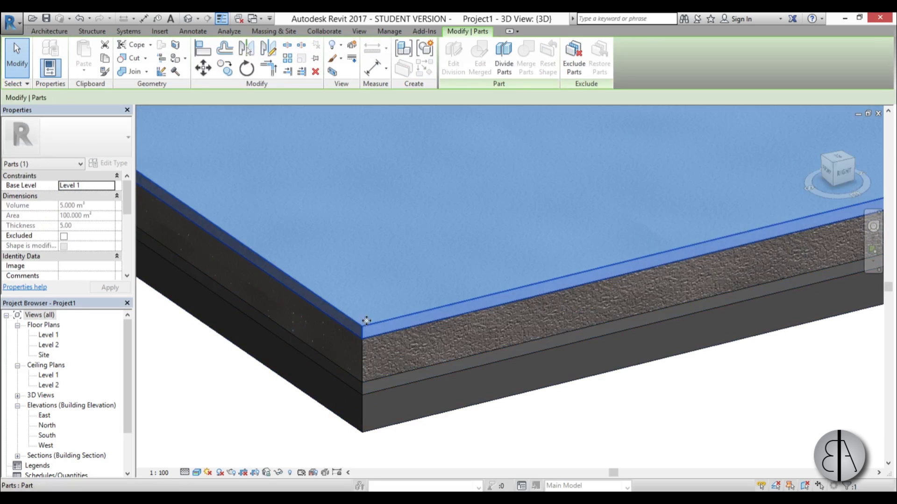
pyautogui.keyDown('shift'); pyautogui.moveTo(366, 321); pyautogui.dragTo(466, 273, button='middle'); pyautogui.keyUp('shift')
pyautogui.scroll(-5, 467, 273)
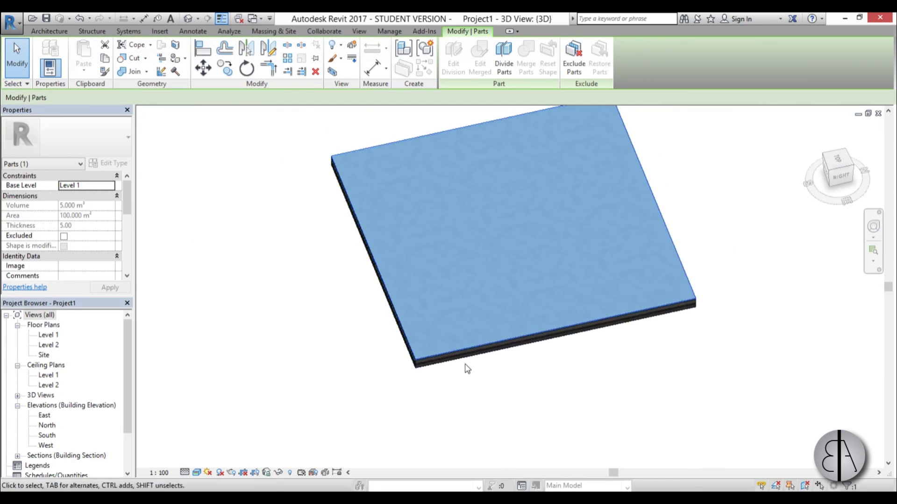
pyautogui.keyDown('shift'); pyautogui.moveTo(467, 366); pyautogui.dragTo(468, 294, button='middle'); pyautogui.keyUp('shift')
pyautogui.click(657, 226)
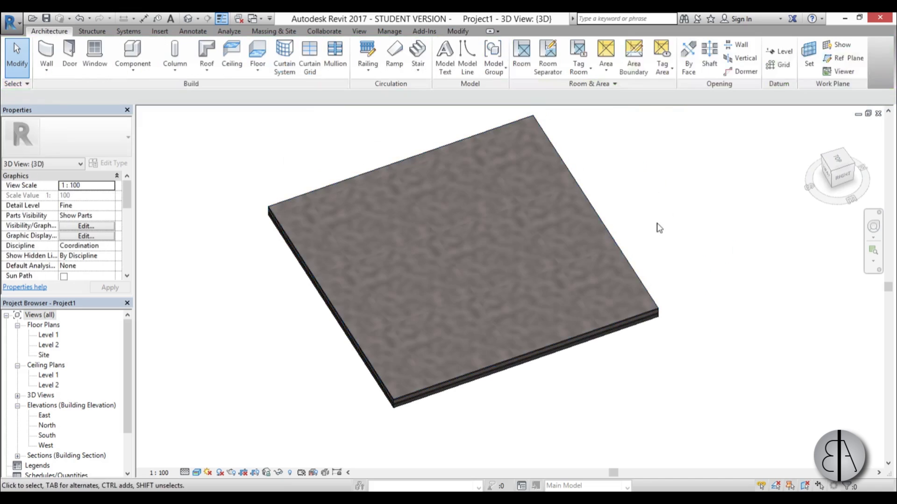
pyautogui.click(587, 226)
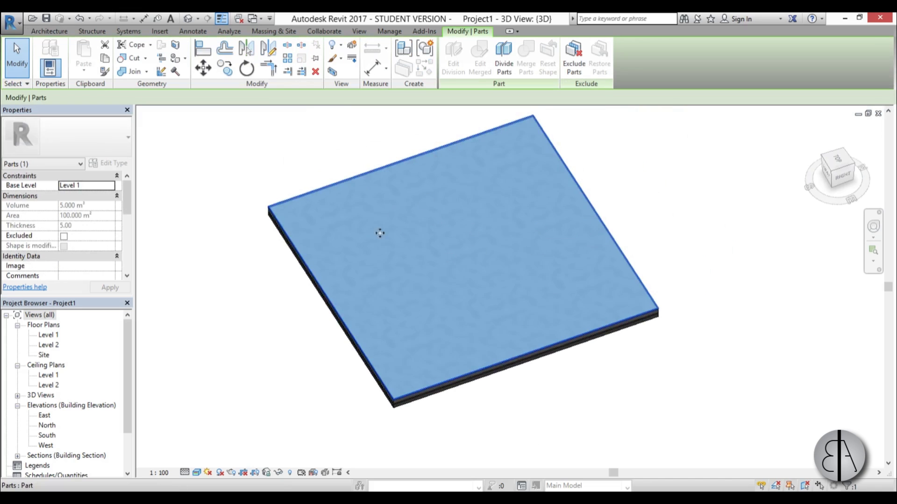
pyautogui.click(501, 71)
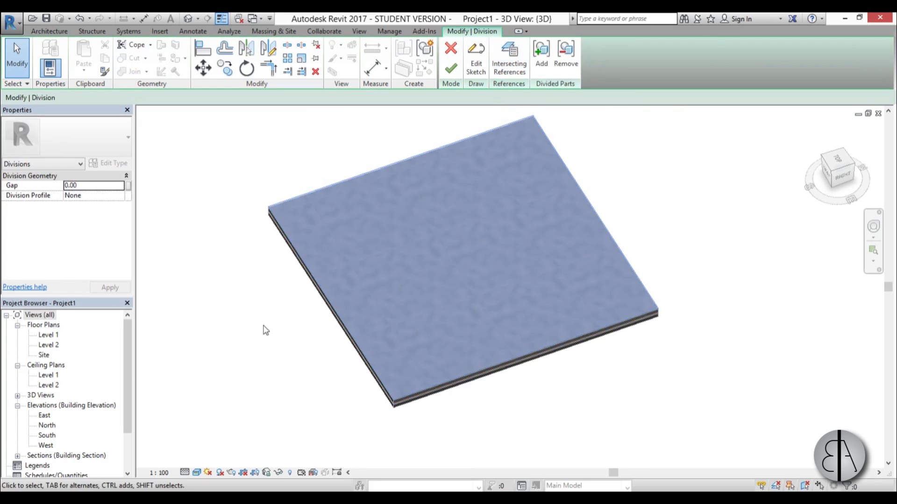
pyautogui.click(479, 74)
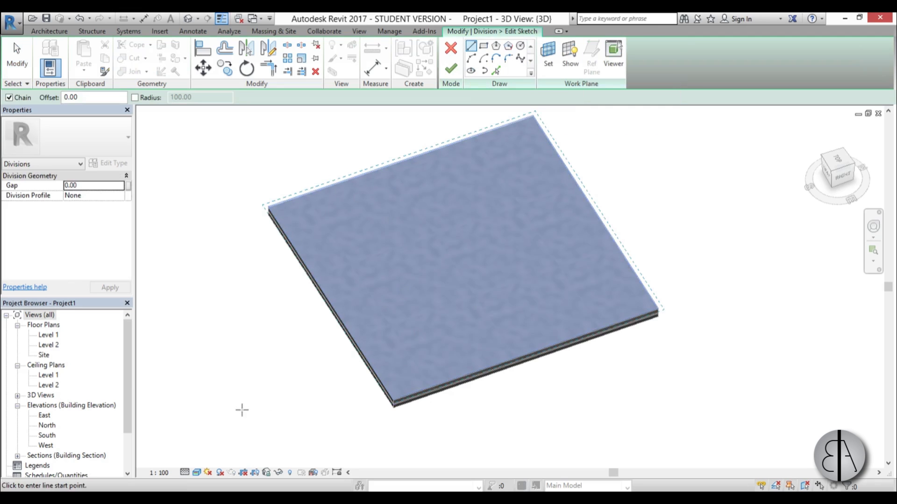
# - Open the Level 1 floor plan to continue editing the division sketch there
pyautogui.scroll(3, 245, 206)
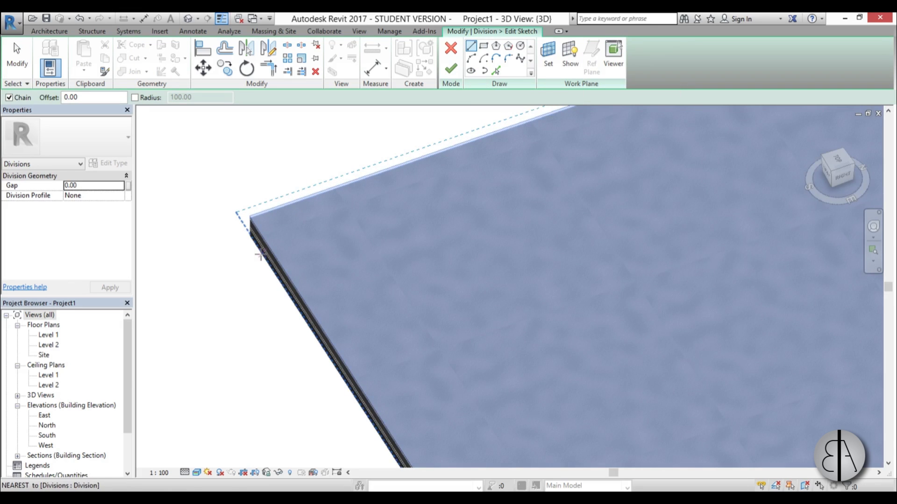
pyautogui.scroll(-5, 261, 254)
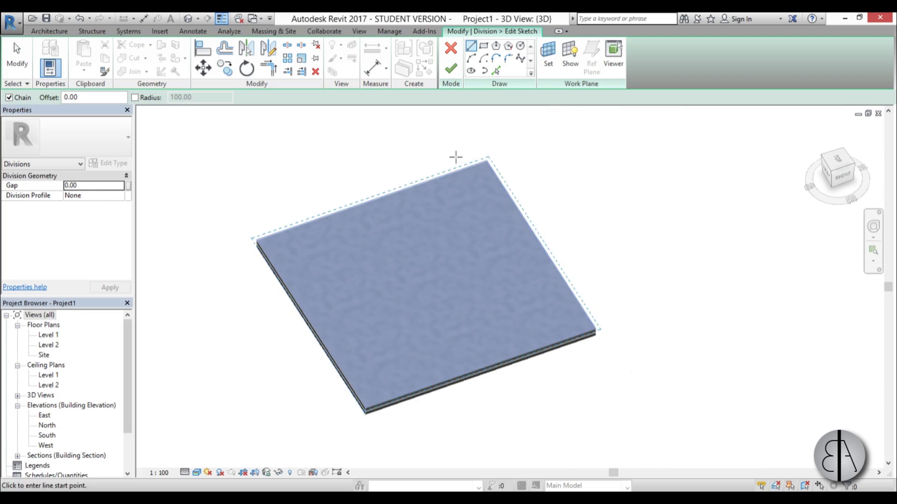
pyautogui.scroll(2, 456, 157)
pyautogui.moveTo(401, 304); pyautogui.dragTo(449, 211, button='middle')
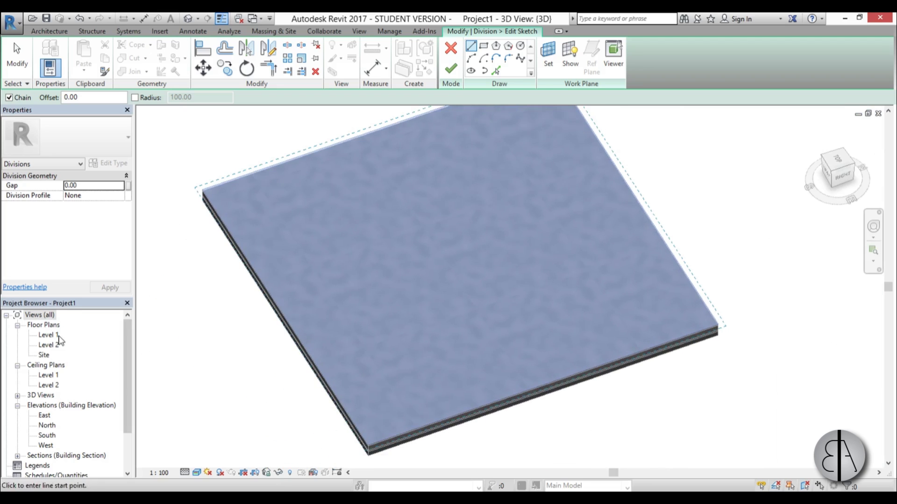
pyautogui.doubleClick(58, 336)
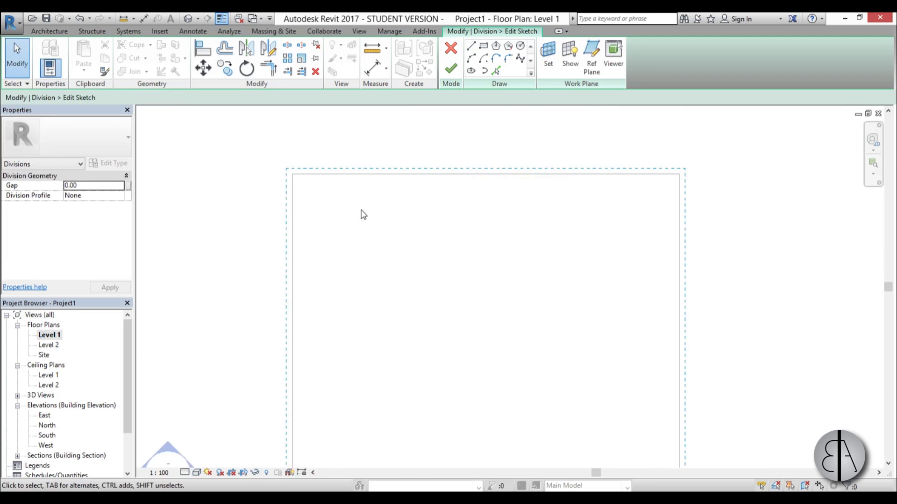
# - Sketch a horizontal line 100 long inside the slab outline, continued from its right end by a line 100 long rising at 60°
pyautogui.scroll(2, 363, 215)
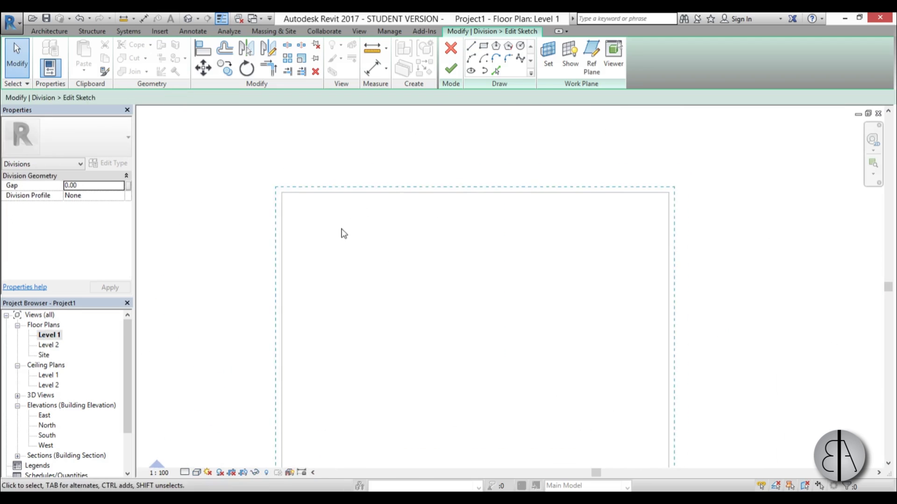
pyautogui.click(471, 46)
pyautogui.click(325, 299)
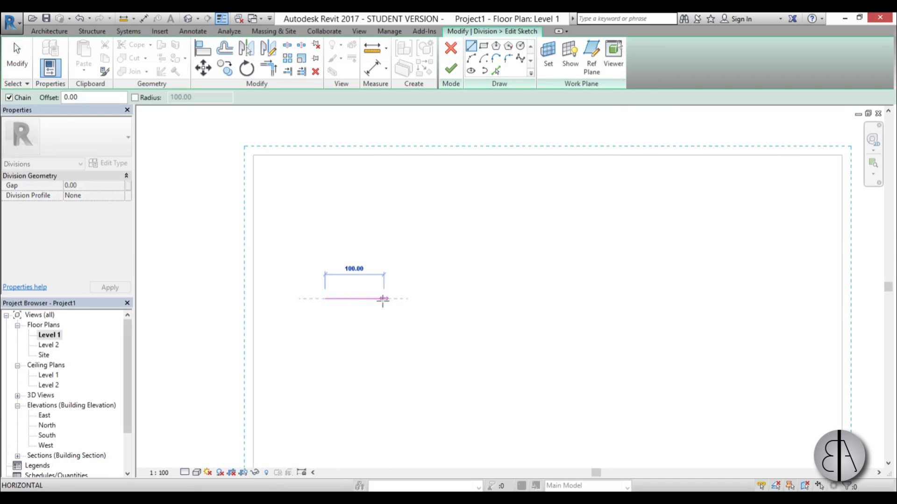
pyautogui.click(384, 300)
pyautogui.scroll(3, 367, 285)
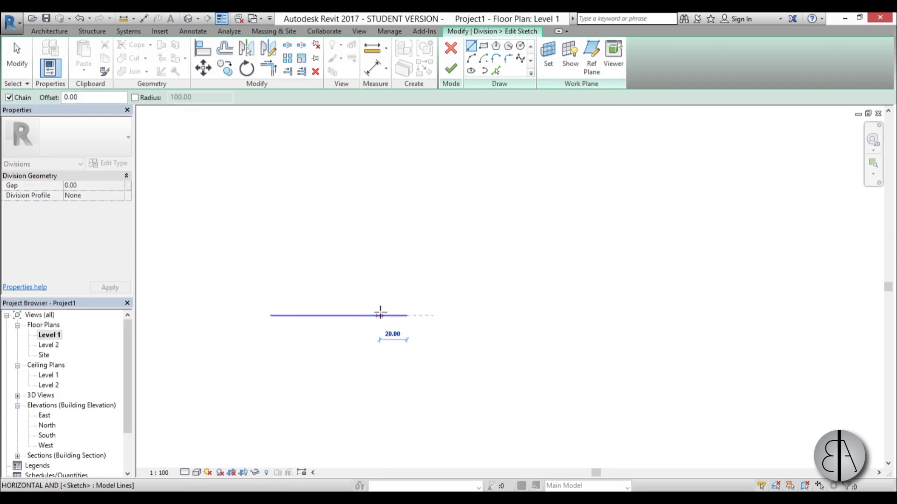
pyautogui.scroll(-3, 381, 313)
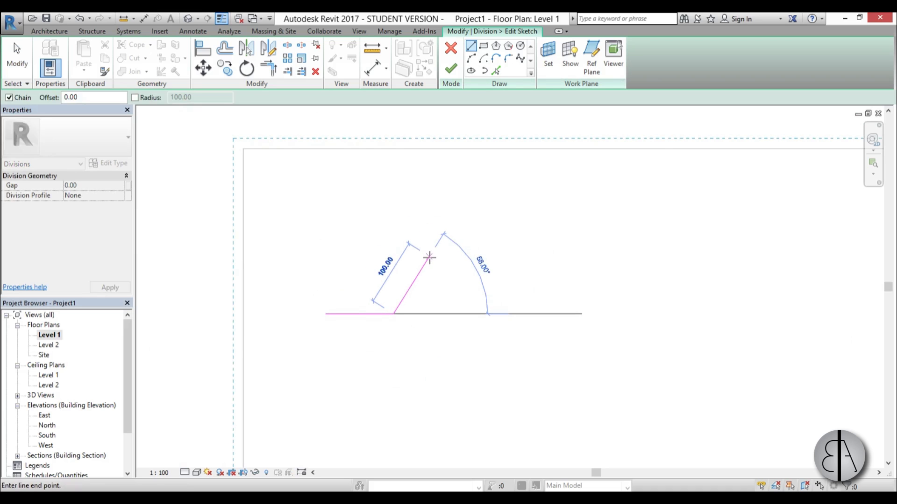
pyautogui.click(426, 257)
pyautogui.press('Escape')
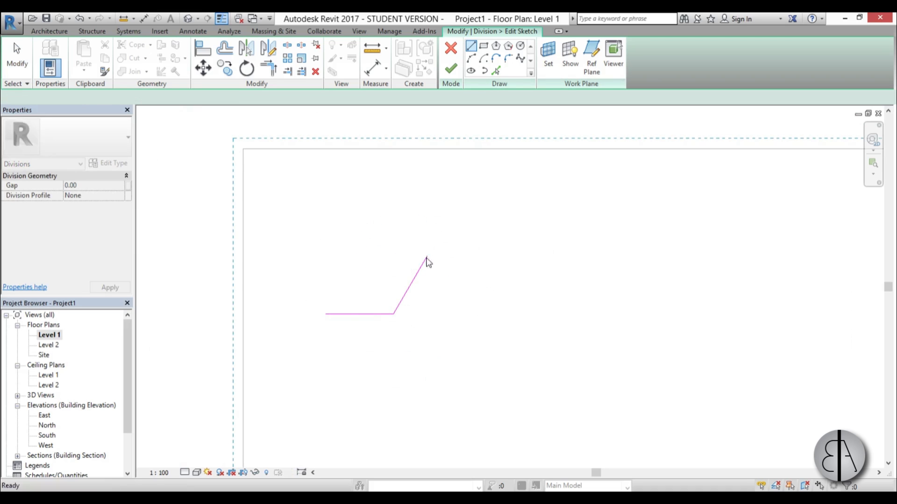
pyautogui.press('Escape')
# - Copy the slanted line from the right end to the left end of the horizontal line
pyautogui.click(398, 302)
pyautogui.press('c')
pyautogui.press('o')
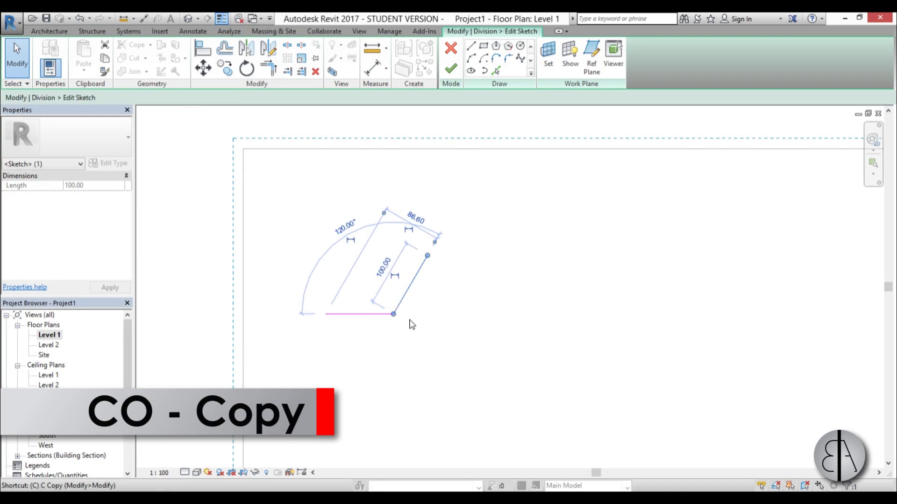
pyautogui.click(393, 314)
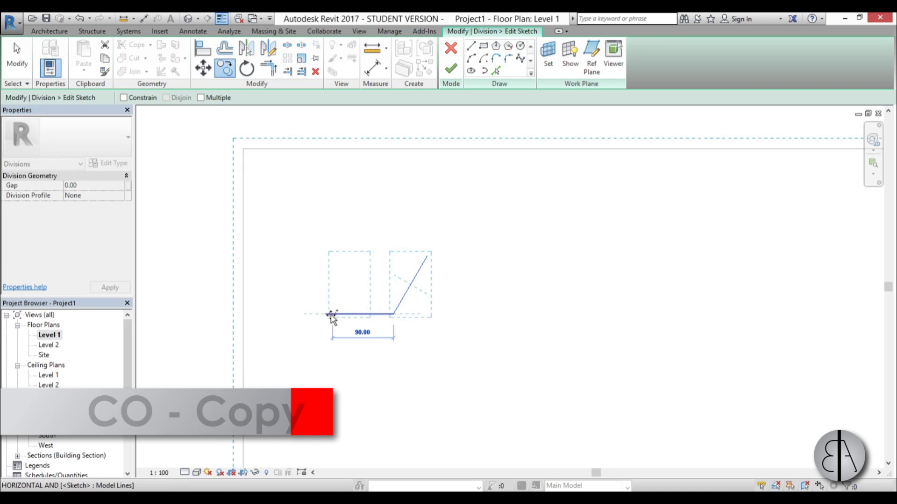
pyautogui.click(326, 314)
# - Copy the horizontal line upward along the slanted lines, just below their upper ends, to close a rhombus shape
pyautogui.click(353, 315)
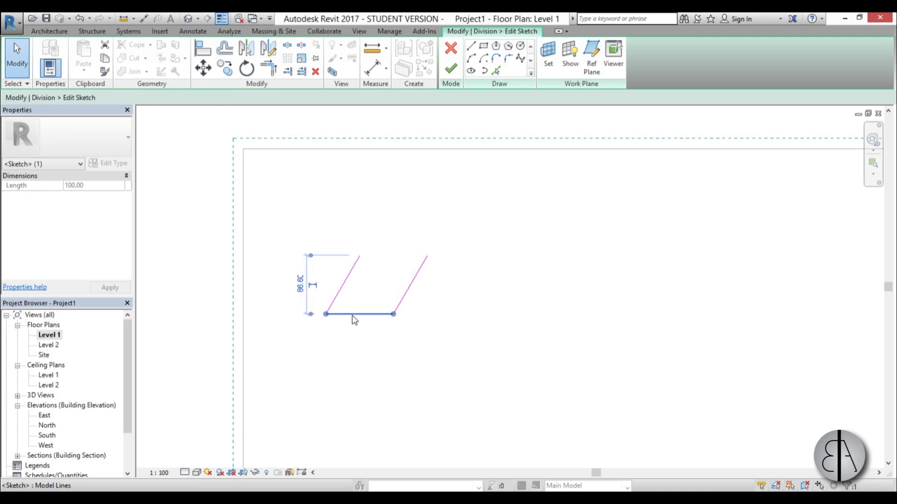
pyautogui.press('c')
pyautogui.press('o')
pyautogui.click(326, 314)
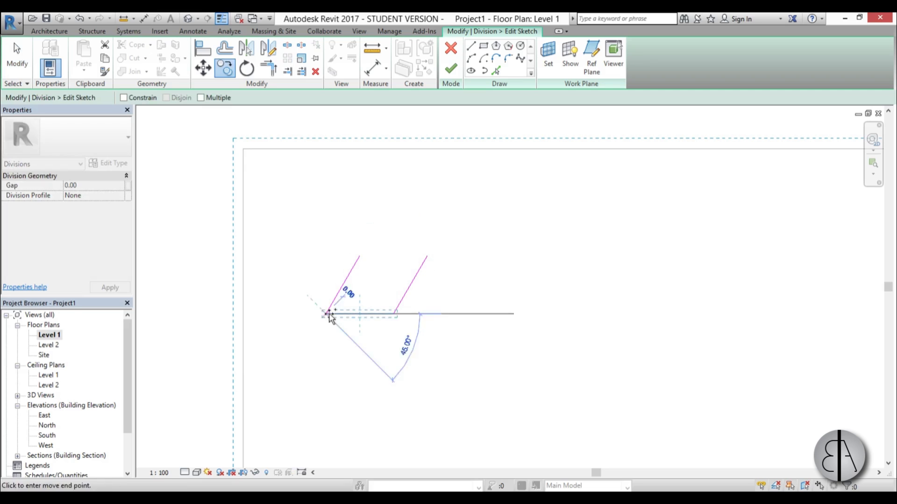
pyautogui.click(353, 268)
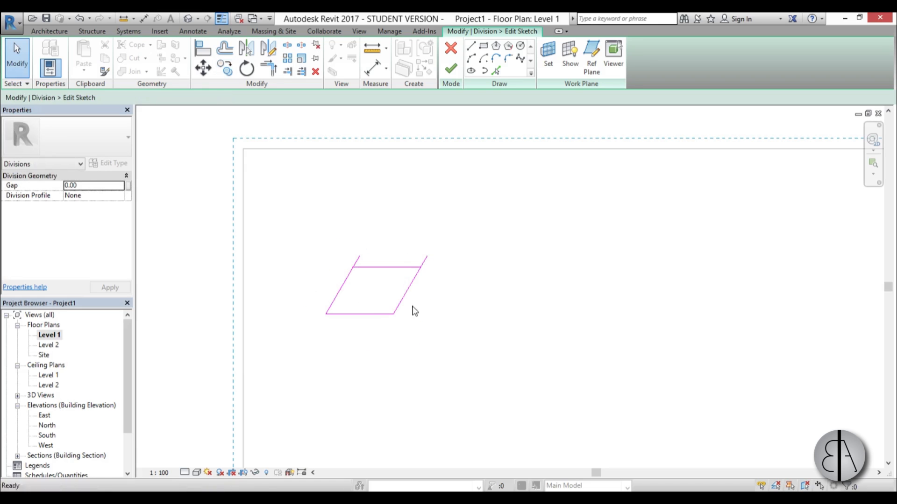
# - Trim both slanted lines to the upper horizontal line so no ends overhang the closed shape
pyautogui.press('t')
pyautogui.press('r')
pyautogui.click(414, 281)
pyautogui.click(408, 267)
pyautogui.click(374, 268)
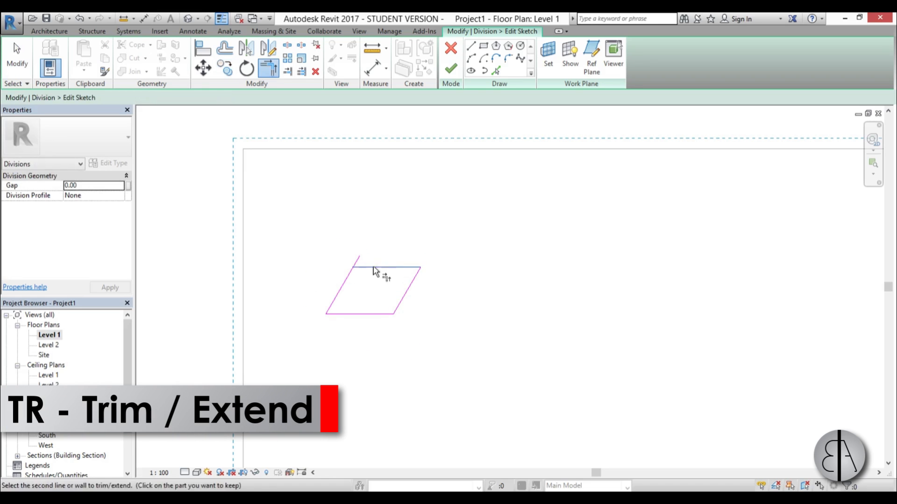
pyautogui.click(350, 273)
pyautogui.press('Escape')
# - Mirror the upper line and both slanted lines downward, using the lower horizontal line as the axis
pyautogui.moveTo(466, 280); pyautogui.dragTo(300, 266)
pyautogui.press('m')
pyautogui.press('m')
pyautogui.click(368, 314)
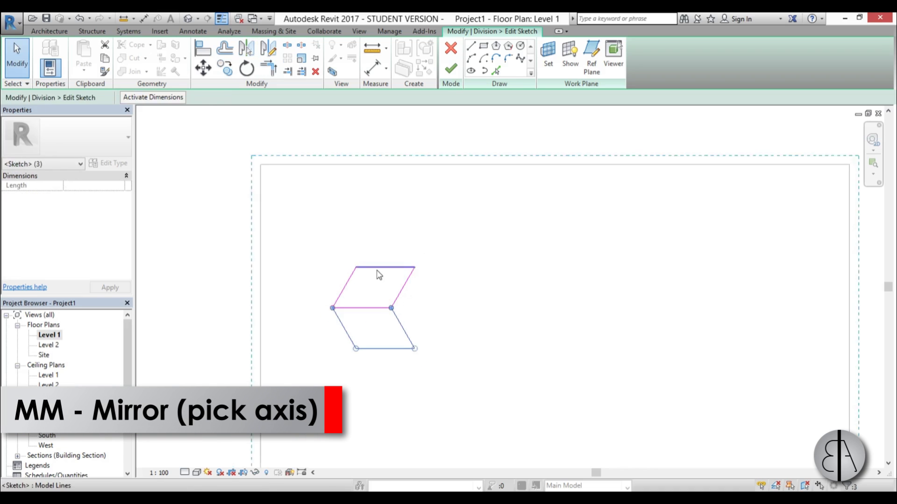
# - Mirror the two slanted lines on the right about a drawn vertical axis through their outer endpoint to complete the hexagon outline
pyautogui.scroll(1, 423, 287)
pyautogui.moveTo(409, 346); pyautogui.dragTo(386, 277)
pyautogui.scroll(-1, 344, 280)
pyautogui.press('d')
pyautogui.press('m')
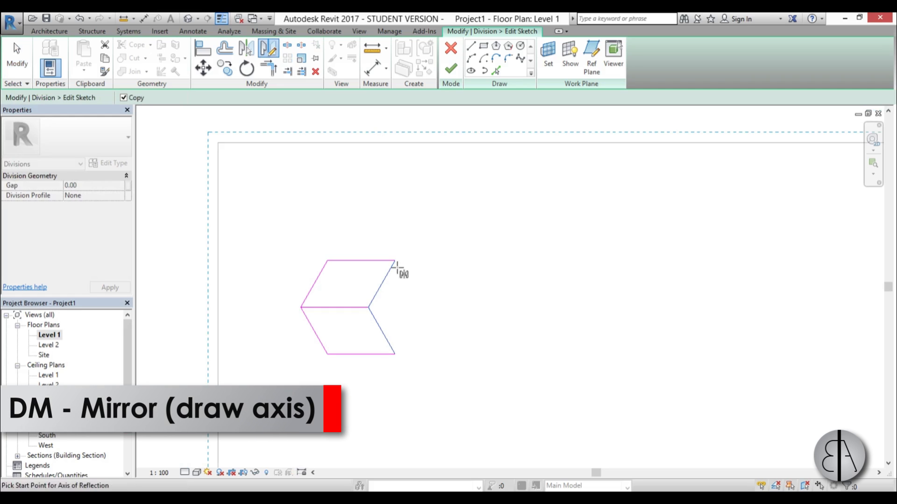
pyautogui.click(395, 261)
pyautogui.click(395, 308)
pyautogui.click(398, 317)
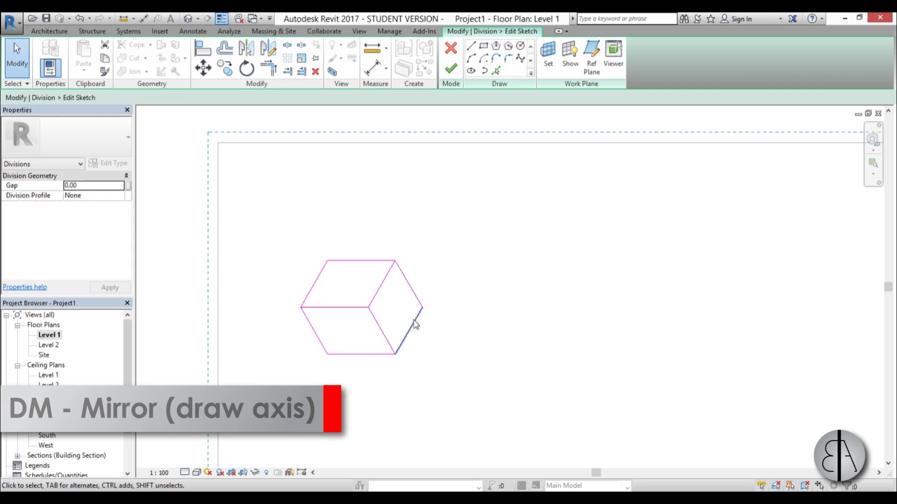
# - Shift the hexagon's two slanted left edges slightly inward to shorten its horizontal lines
pyautogui.scroll(-1, 470, 354)
pyautogui.moveTo(471, 355); pyautogui.dragTo(470, 354, button='middle')
pyautogui.scroll(1, 370, 286)
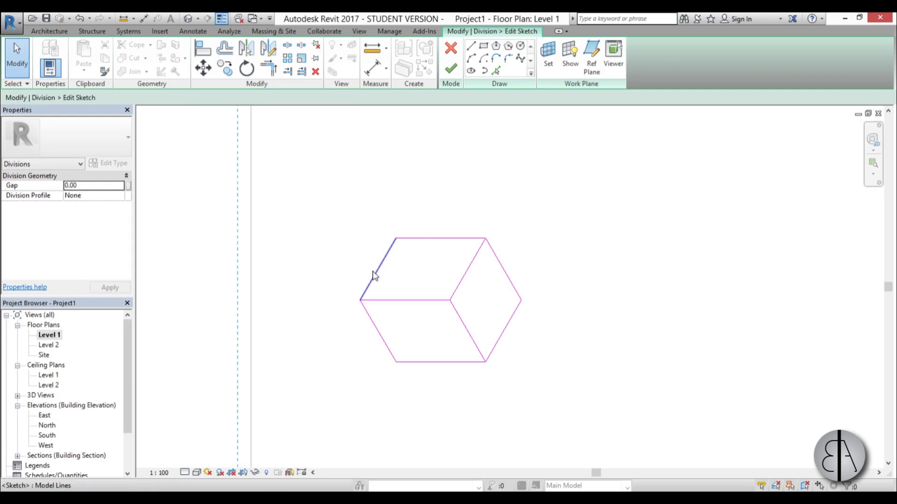
pyautogui.moveTo(374, 274); pyautogui.dragTo(383, 273)
pyautogui.scroll(2, 384, 321)
pyautogui.click(367, 318)
pyautogui.moveTo(368, 317); pyautogui.dragTo(407, 314)
# - Trim the two slanted left edges to each other so they meet cleanly at the hexagon's left corner
pyautogui.press('t')
pyautogui.press('r')
pyautogui.click(378, 321)
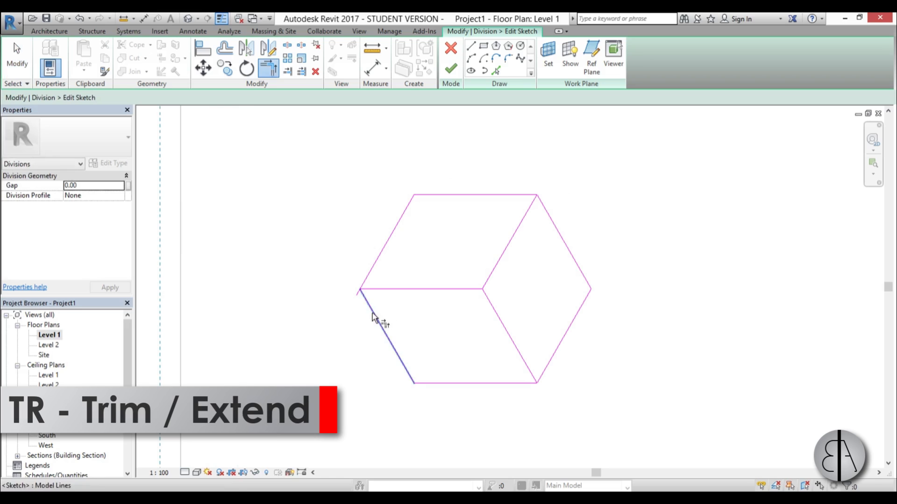
pyautogui.click(373, 270)
pyautogui.scroll(-2, 315, 254)
pyautogui.press('Escape')
pyautogui.scroll(-1, 360, 163)
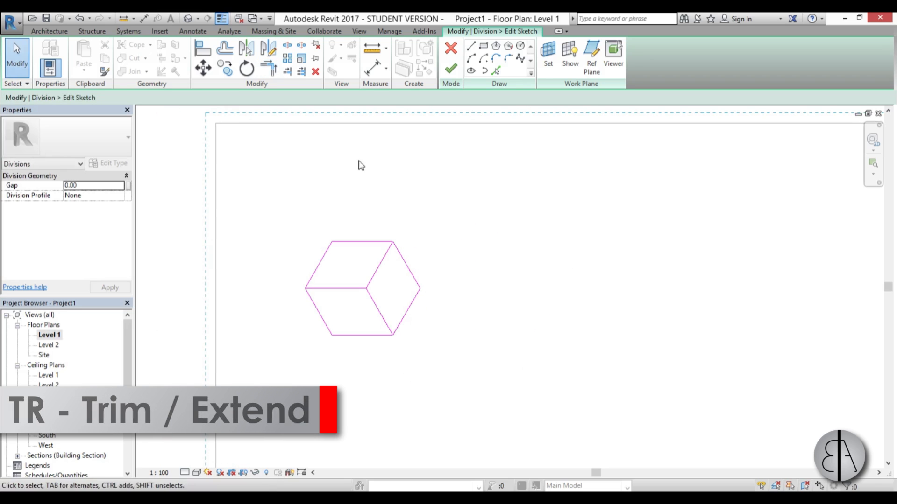
# - Move all nine lines of the hexagon pattern so they overlap the upper-left corner of the slab outline
pyautogui.moveTo(406, 261); pyautogui.dragTo(444, 234, button='middle')
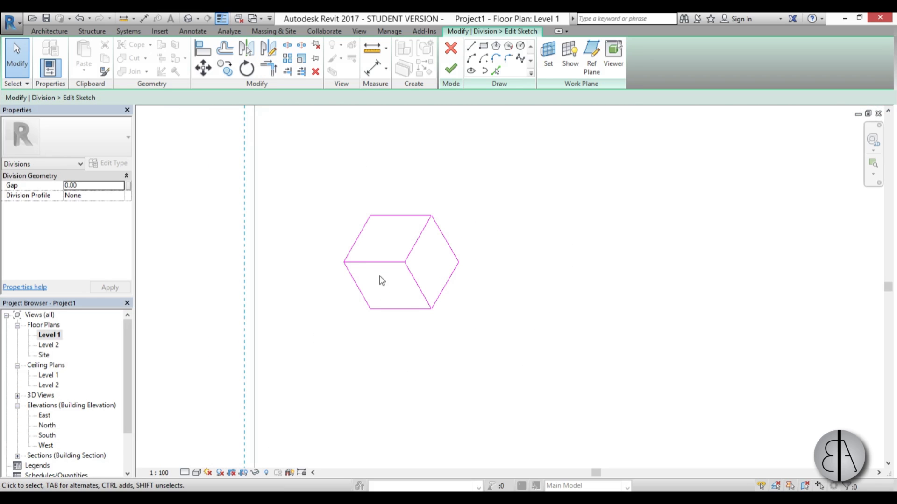
pyautogui.moveTo(495, 348); pyautogui.dragTo(297, 203)
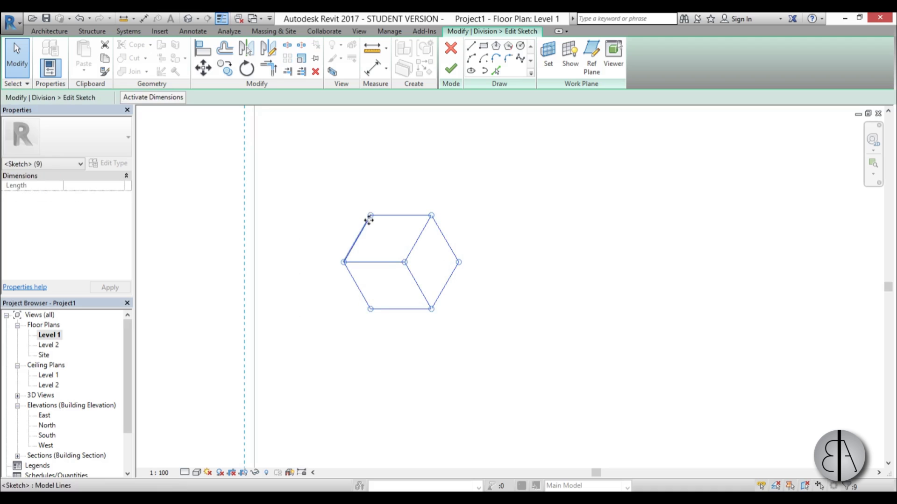
pyautogui.click(388, 243)
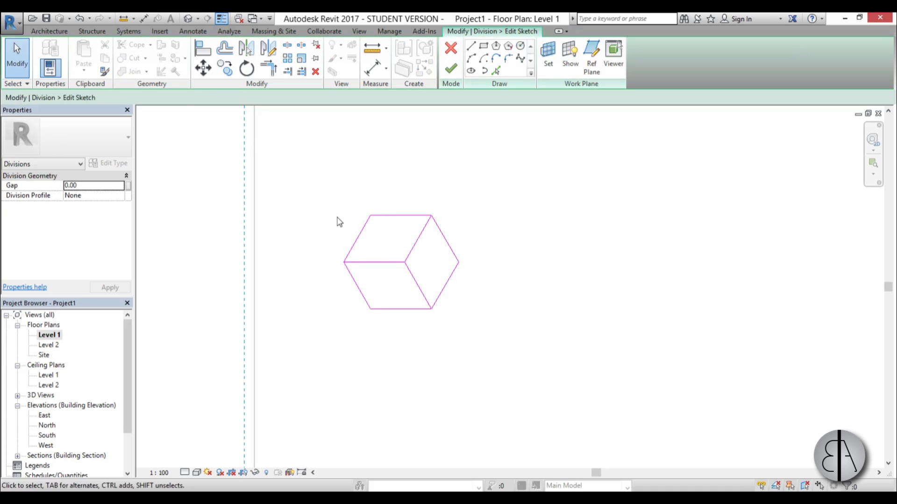
pyautogui.moveTo(309, 195); pyautogui.dragTo(567, 359)
pyautogui.click(204, 69)
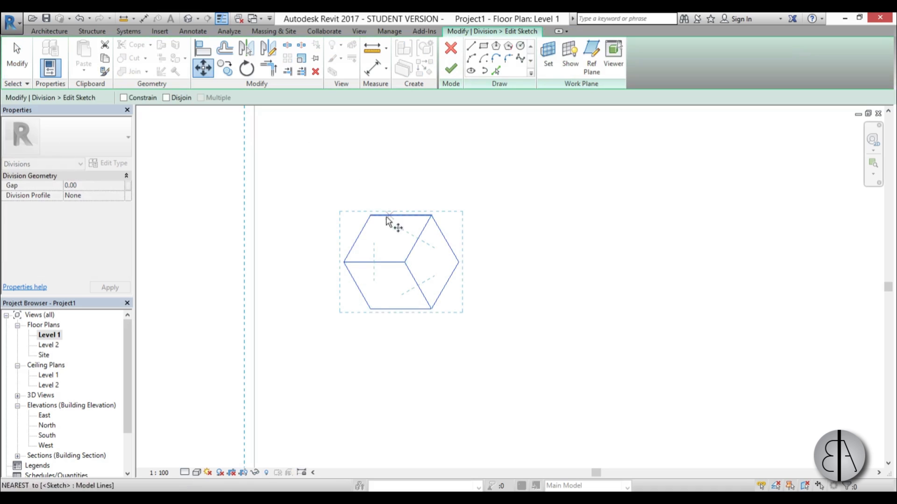
pyautogui.scroll(-1, 338, 167)
pyautogui.moveTo(339, 167); pyautogui.dragTo(393, 290, button='middle')
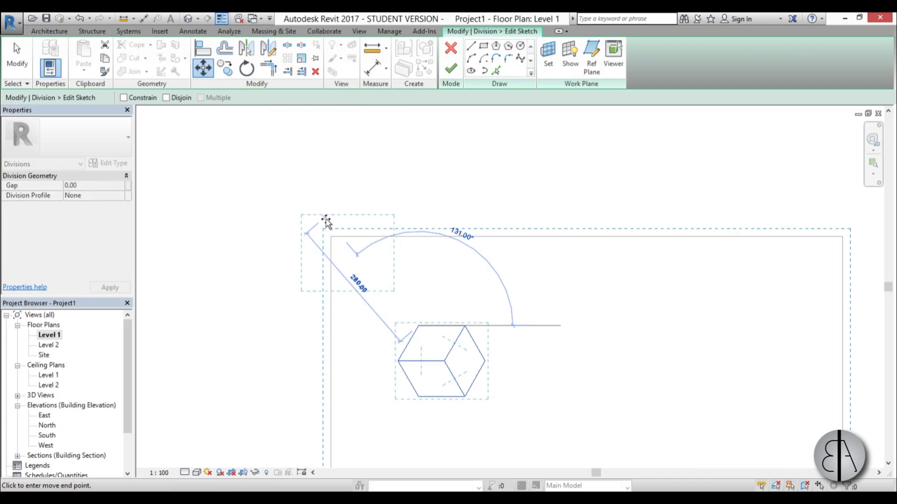
pyautogui.click(325, 219)
pyautogui.press('Escape')
# - Copy the hexagon's lines without its top edge straight down so the copy sits directly under the original hexagon
pyautogui.scroll(2, 326, 233)
pyautogui.moveTo(241, 177)
pyautogui.mouseDown()
pyautogui.moveTo(501, 351)
pyautogui.moveTo(287, 208)
pyautogui.mouseUp()
pyautogui.moveTo(514, 349)
pyautogui.mouseDown()
pyautogui.moveTo(295, 246)
pyautogui.moveTo(305, 230)
pyautogui.mouseUp()
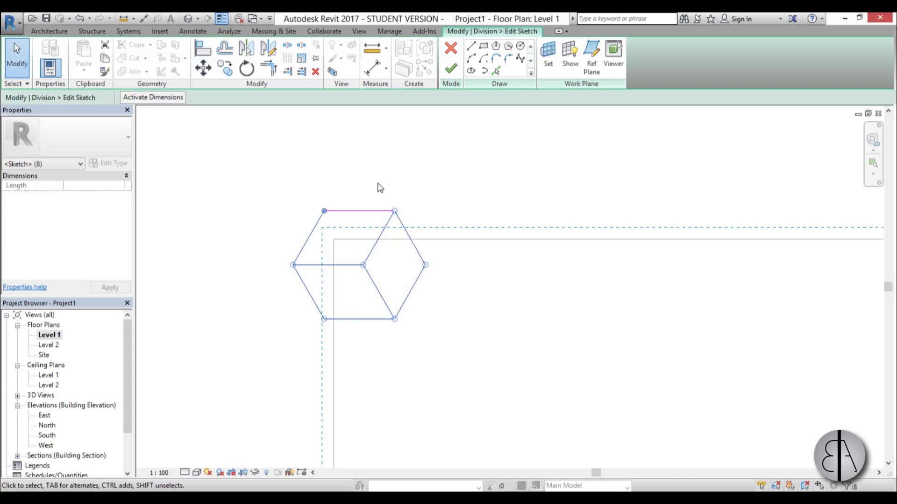
pyautogui.press('c')
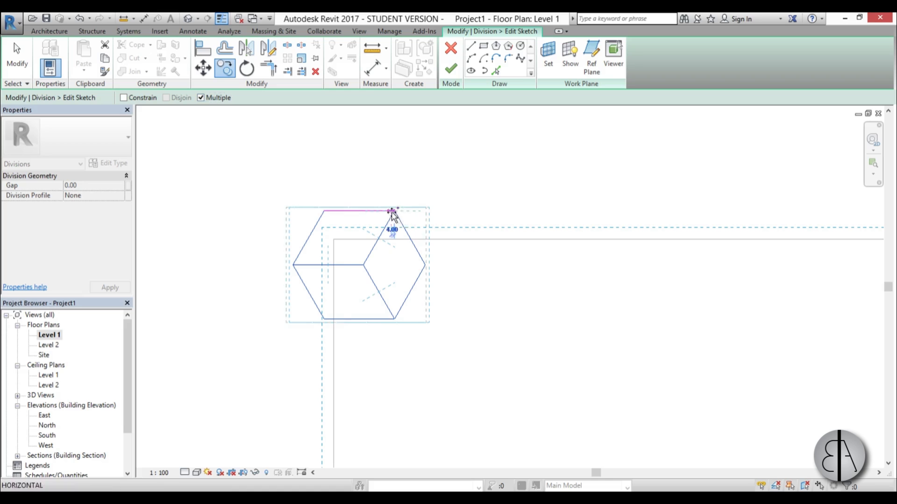
pyautogui.click(394, 319)
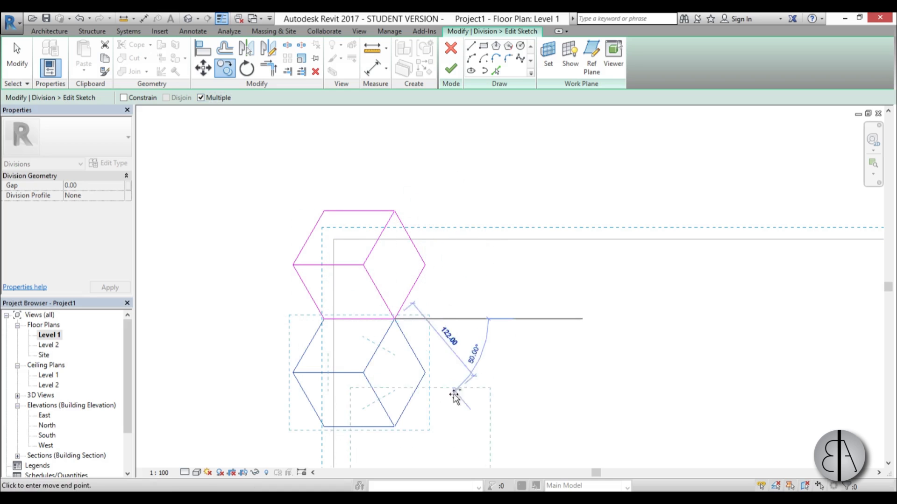
pyautogui.click(394, 427)
# - Keep stacking hexagon copies end to end downward until the column passes the slab's lower edge
pyautogui.scroll(-4, 494, 355)
pyautogui.moveTo(494, 355); pyautogui.dragTo(424, 107, button='middle')
pyautogui.scroll(1, 425, 107)
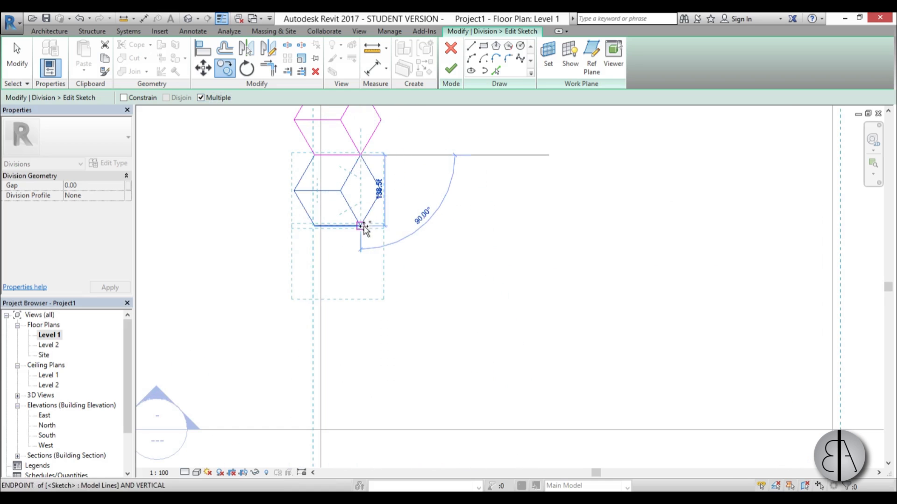
pyautogui.click(361, 226)
pyautogui.click(362, 297)
pyautogui.scroll(-1, 437, 362)
pyautogui.moveTo(439, 363); pyautogui.dragTo(456, 166, button='middle')
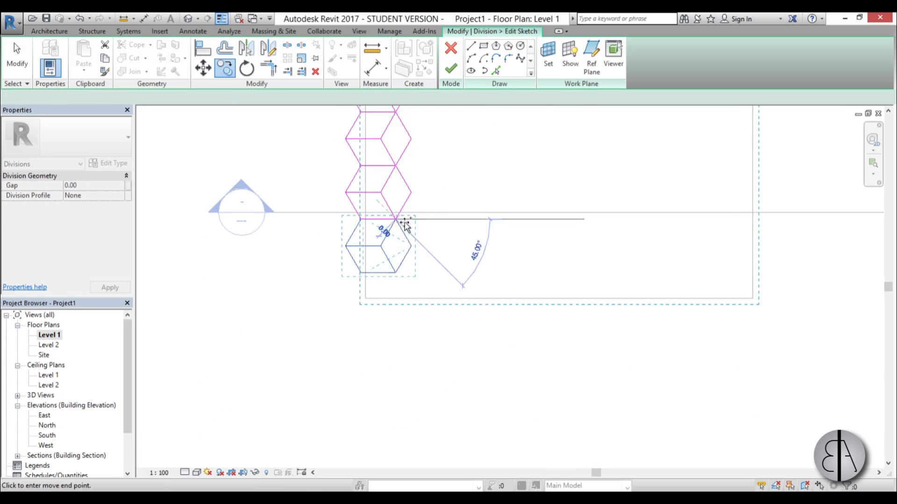
pyautogui.click(383, 316)
pyautogui.press('Escape')
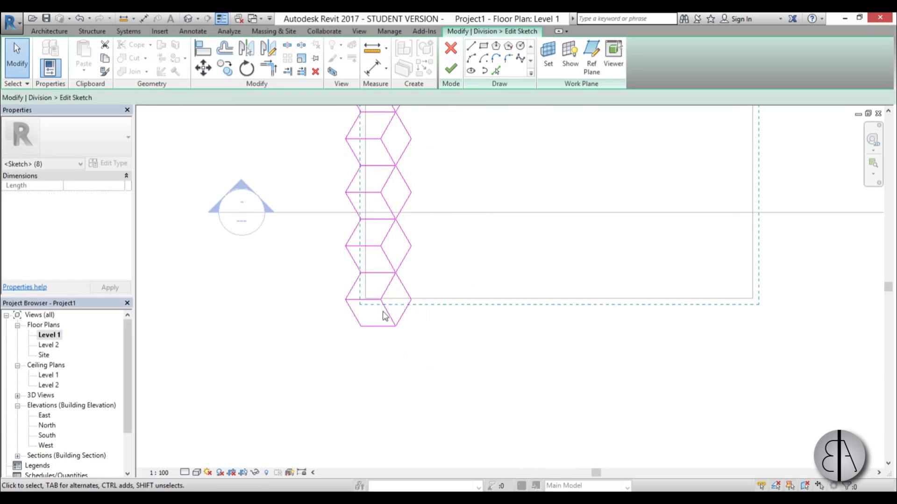
pyautogui.press('Escape')
# - Copy the hexagon column without its left zigzag edges, from its top-left corner to the top hexagon's right corner
pyautogui.scroll(-4, 390, 339)
pyautogui.moveTo(396, 351); pyautogui.dragTo(398, 414, button='middle')
pyautogui.moveTo(411, 218)
pyautogui.mouseDown()
pyautogui.moveTo(388, 120)
pyautogui.moveTo(382, 121)
pyautogui.mouseUp()
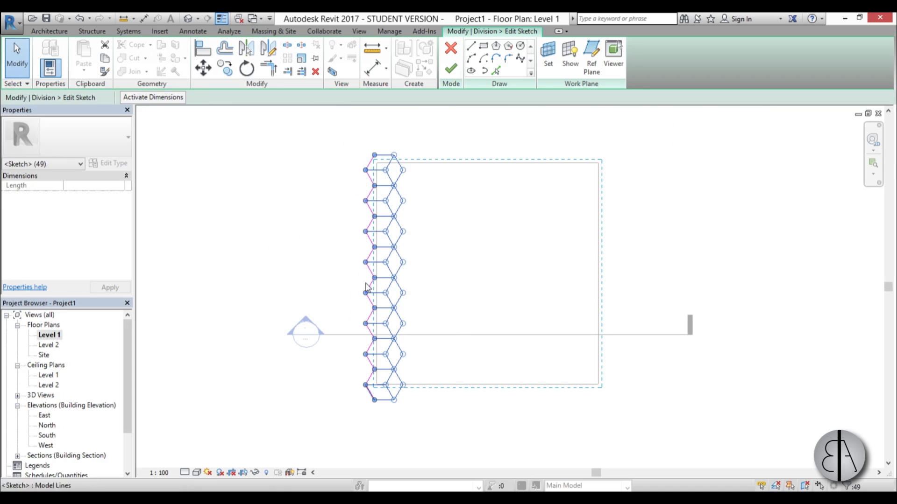
pyautogui.click(225, 68)
pyautogui.scroll(5, 379, 162)
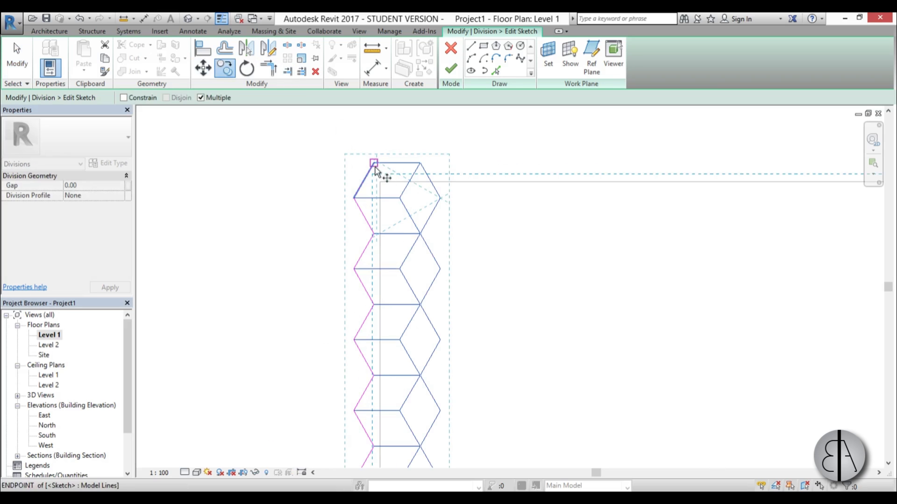
pyautogui.click(373, 164)
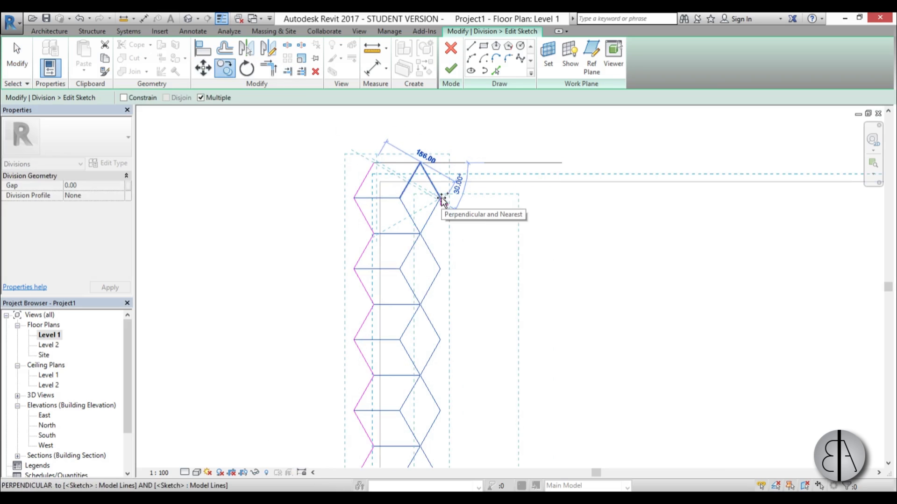
pyautogui.scroll(5, 442, 200)
pyautogui.press('Tab')
pyautogui.press('Tab')
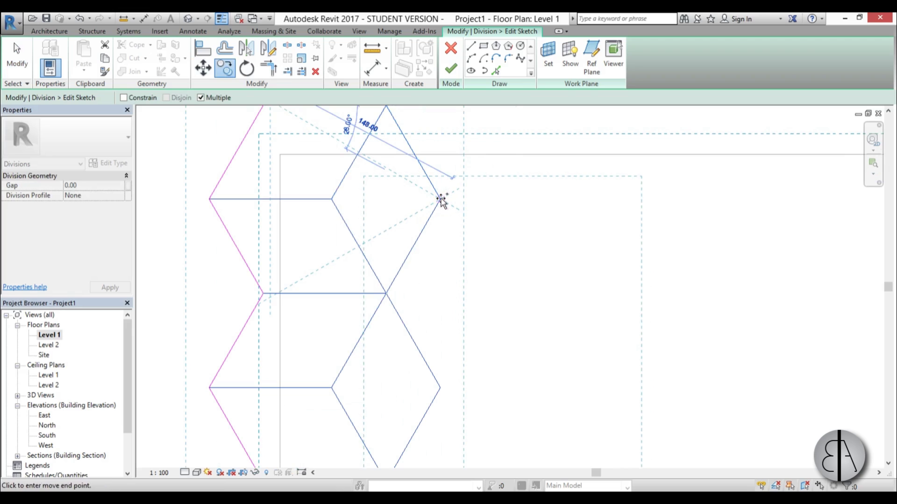
pyautogui.click(440, 199)
pyautogui.scroll(-5, 426, 124)
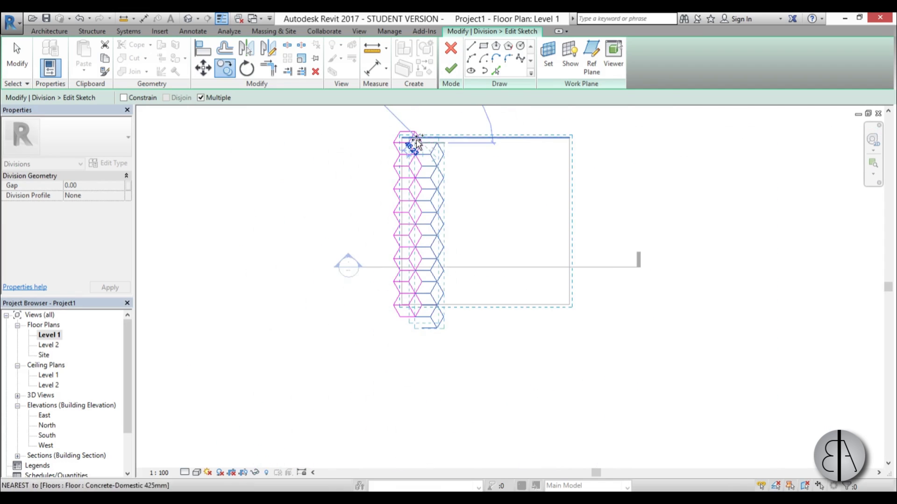
pyautogui.scroll(1, 428, 151)
pyautogui.press('Escape')
pyautogui.press('Escape')
pyautogui.press('Escape')
# - Copy the second column's top rhombus and adjoining horizontal line up by one hexagon height
pyautogui.scroll(4, 431, 129)
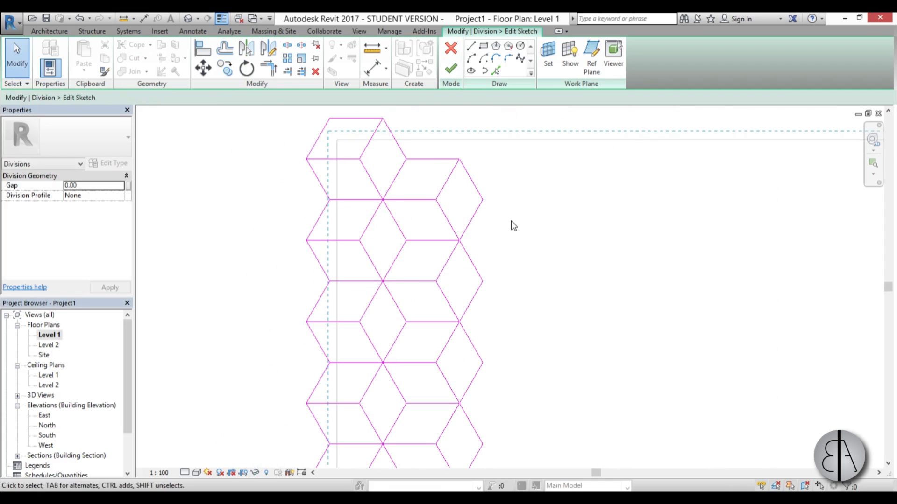
pyautogui.moveTo(510, 221)
pyautogui.mouseDown()
pyautogui.moveTo(437, 187)
pyautogui.moveTo(420, 160)
pyautogui.mouseUp()
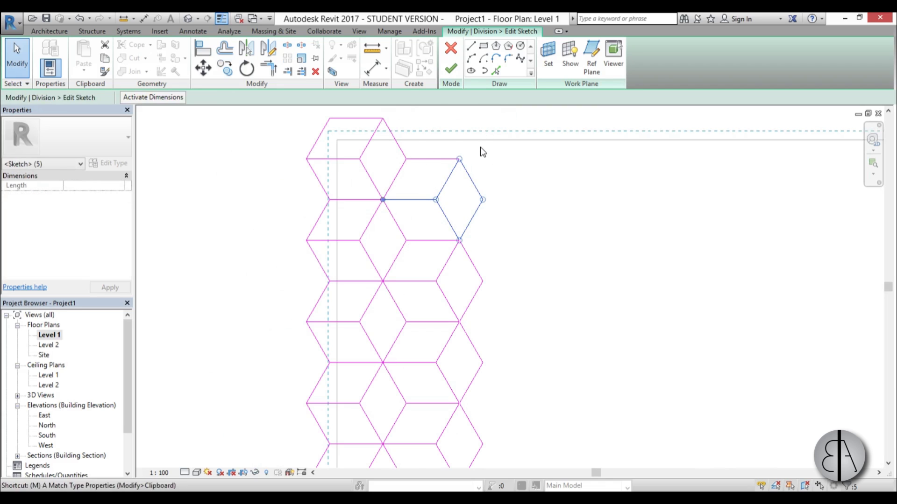
pyautogui.press('m')
pyautogui.click(444, 159)
pyautogui.scroll(-3, 450, 169)
pyautogui.press('Escape')
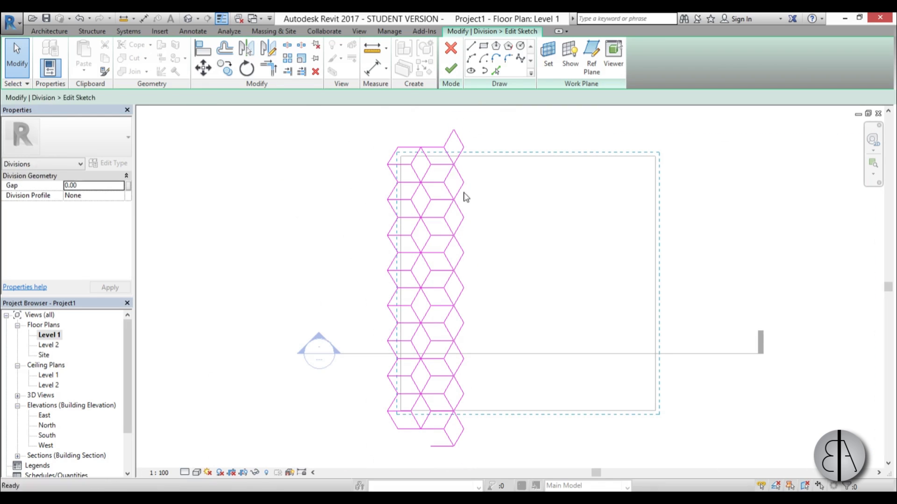
# - Delete the second column's lines protruding below the first column's bottom edge
pyautogui.moveTo(466, 196); pyautogui.dragTo(487, 284, button='middle')
pyautogui.scroll(2, 417, 439)
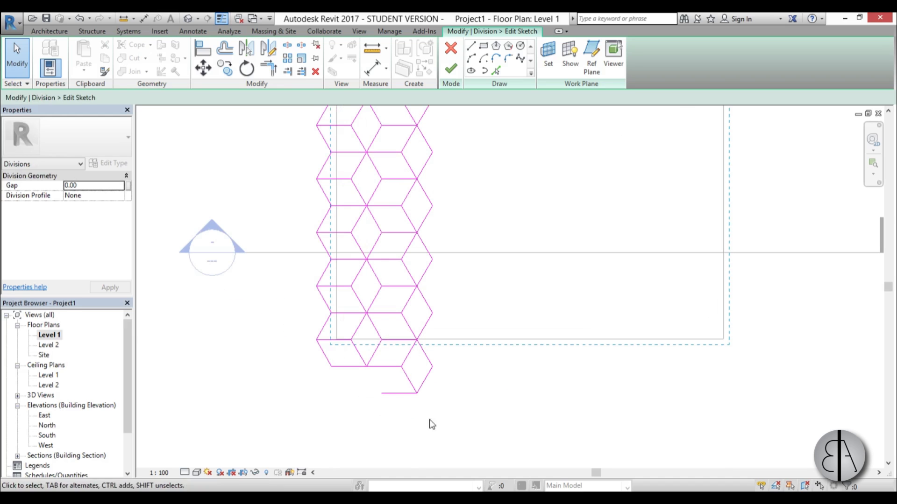
pyautogui.moveTo(444, 411); pyautogui.dragTo(357, 381)
pyautogui.press('Delete')
# - Delete the two upper edges of the rhombus protruding above the first column's top edge
pyautogui.scroll(-2, 384, 300)
pyautogui.scroll(-1, 384, 302)
pyautogui.moveTo(408, 158); pyautogui.dragTo(429, 340, button='middle')
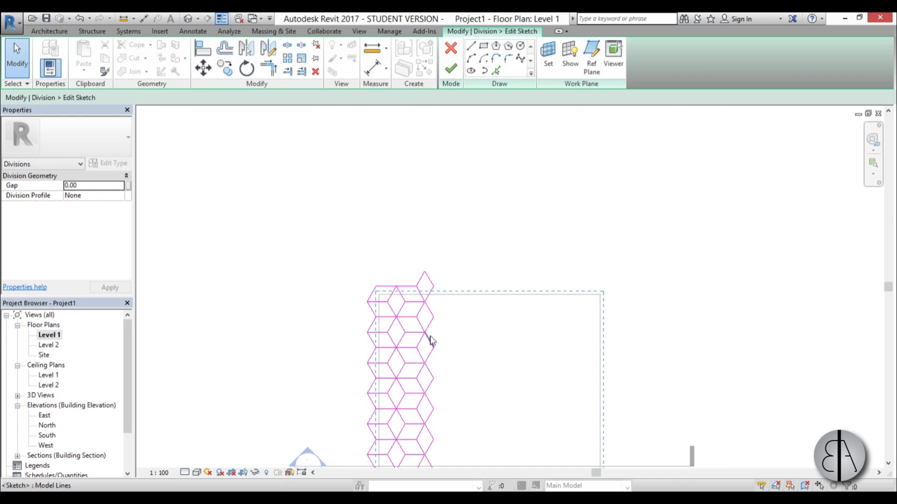
pyautogui.scroll(3, 430, 285)
pyautogui.moveTo(447, 277); pyautogui.dragTo(339, 237)
pyautogui.press('Delete')
pyautogui.scroll(-2, 346, 181)
pyautogui.scroll(-1, 354, 183)
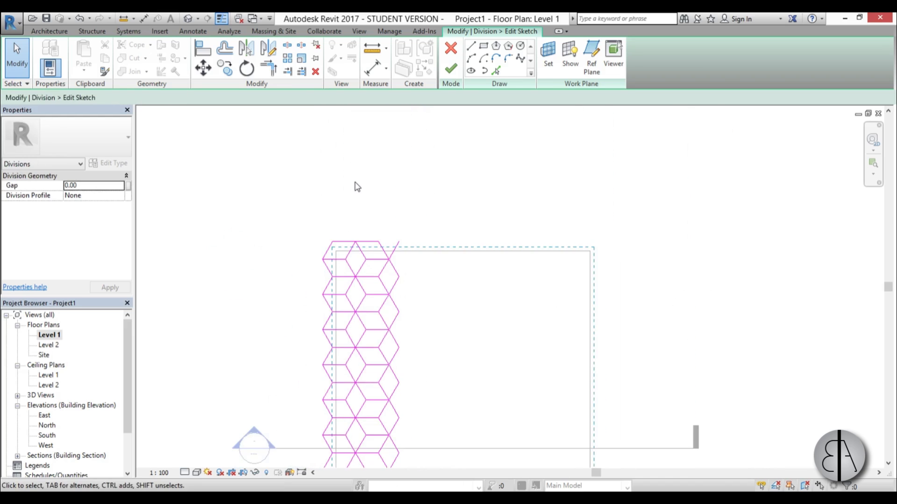
# - Copy the two-column pattern without its left zigzag edges four times horizontally, end to end, until it passes the slab's right edge
pyautogui.moveTo(447, 379); pyautogui.dragTo(448, 280, button='middle')
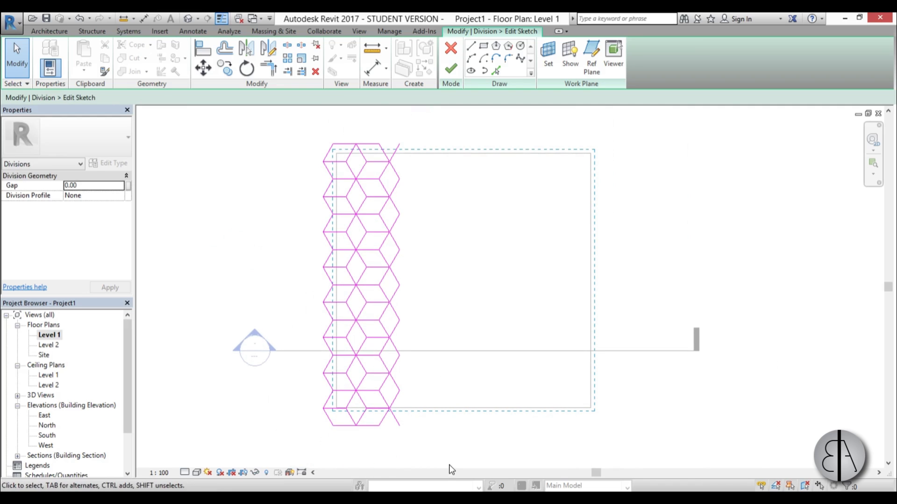
pyautogui.moveTo(450, 465)
pyautogui.mouseDown()
pyautogui.moveTo(364, 141)
pyautogui.moveTo(348, 118)
pyautogui.moveTo(343, 126)
pyautogui.mouseUp()
pyautogui.scroll(1, 343, 125)
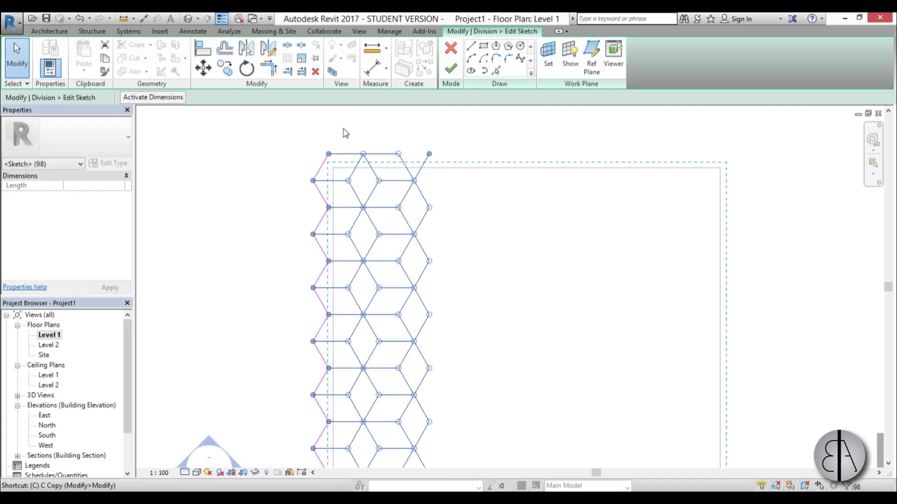
pyautogui.press('c')
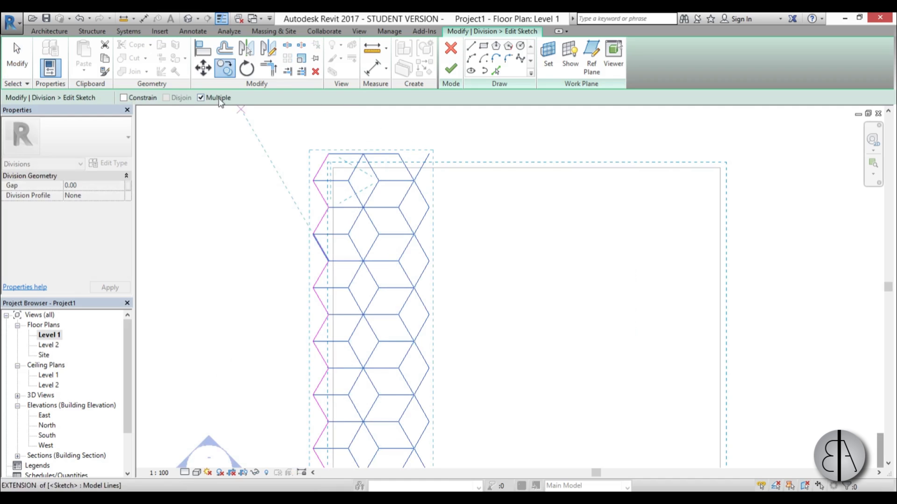
pyautogui.click(313, 180)
pyautogui.click(414, 181)
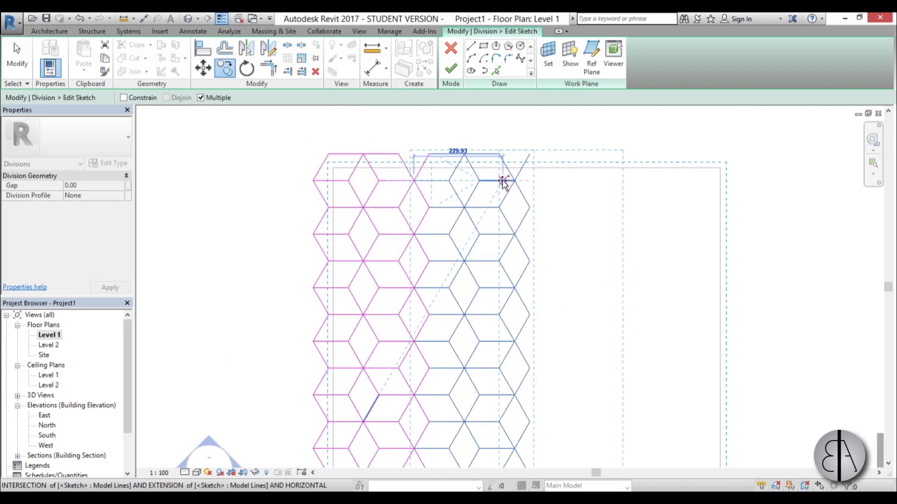
pyautogui.click(515, 180)
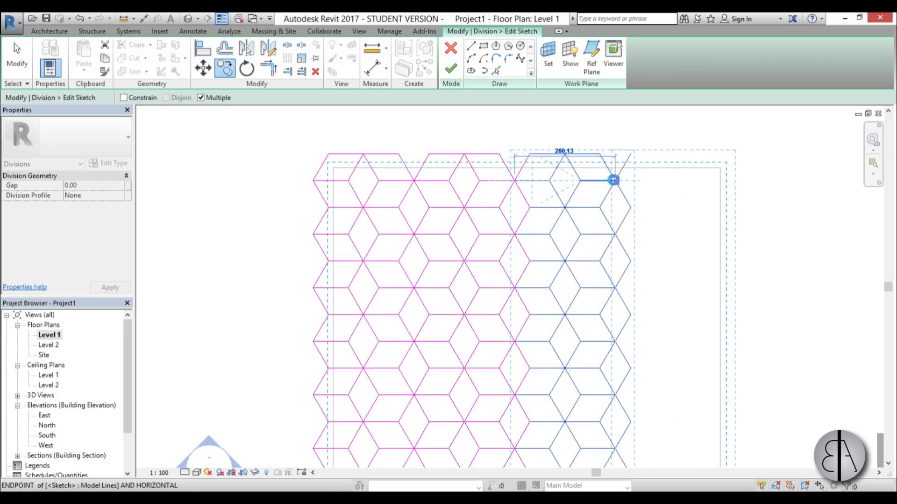
pyautogui.click(616, 180)
pyautogui.click(716, 180)
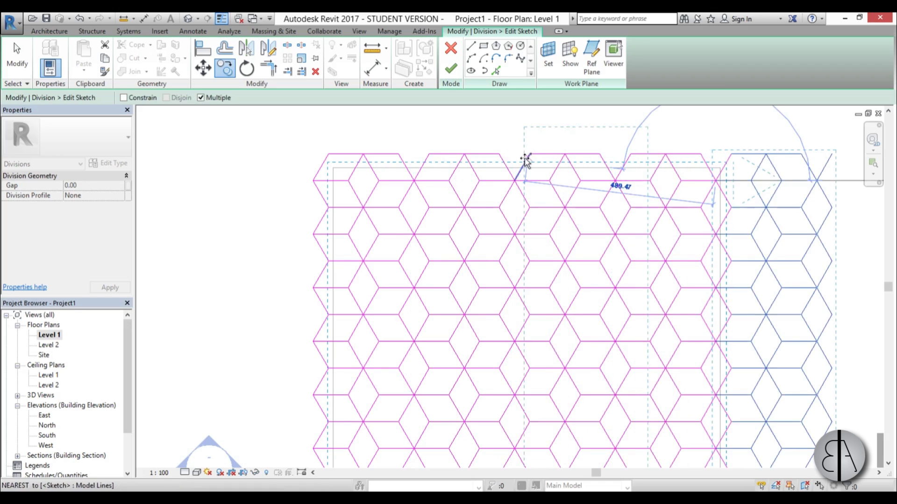
pyautogui.press('Escape')
# - Move the whole hexagon pattern slightly to the left so it overhangs the slab's left edge further
pyautogui.scroll(-3, 340, 194)
pyautogui.moveTo(274, 134); pyautogui.dragTo(703, 442)
pyautogui.scroll(3, 348, 404)
pyautogui.click(203, 69)
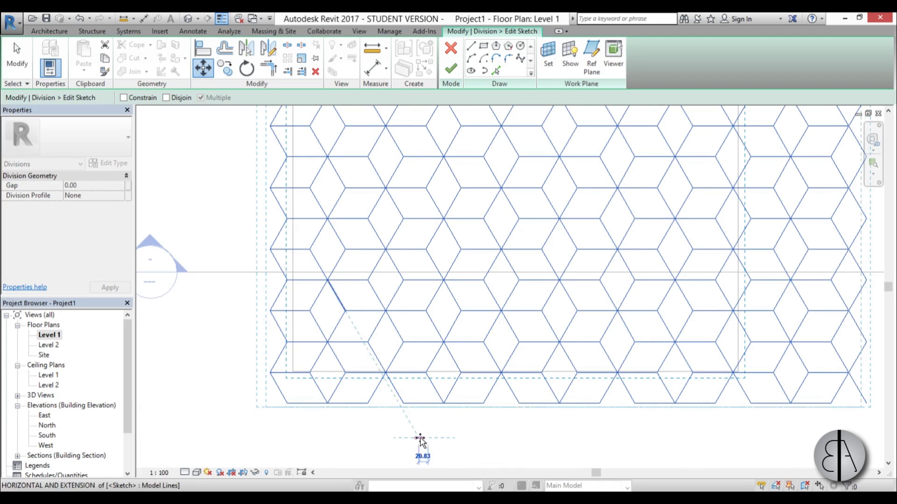
pyautogui.click(388, 438)
pyautogui.press('Escape')
# - Delete the row of horizontal lines at the bottom of the pattern that lies outside the slab
pyautogui.scroll(-3, 285, 355)
pyautogui.moveTo(286, 356)
pyautogui.mouseDown(button='middle')
pyautogui.moveTo(210, 397)
pyautogui.moveTo(280, 356)
pyautogui.mouseUp(button='middle')
pyautogui.scroll(1, 278, 355)
pyautogui.scroll(2, 332, 404)
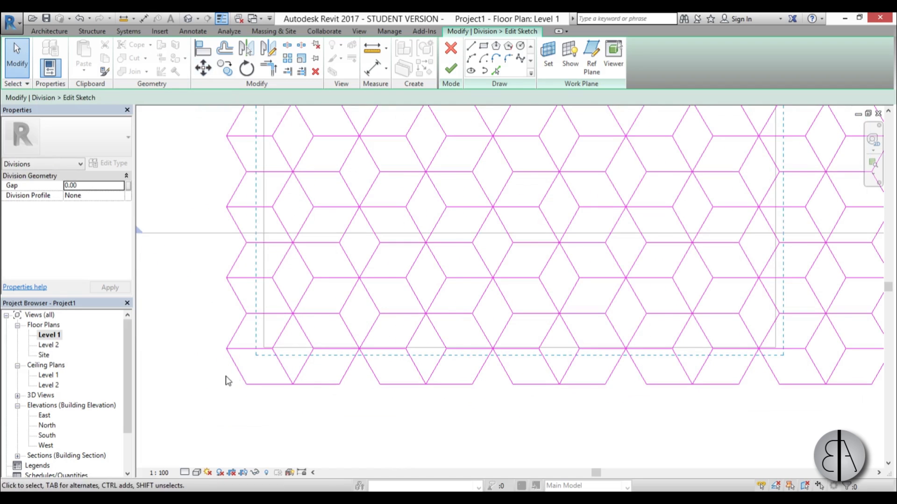
pyautogui.scroll(-2, 226, 376)
pyautogui.moveTo(206, 374); pyautogui.dragTo(784, 408)
pyautogui.press('Delete')
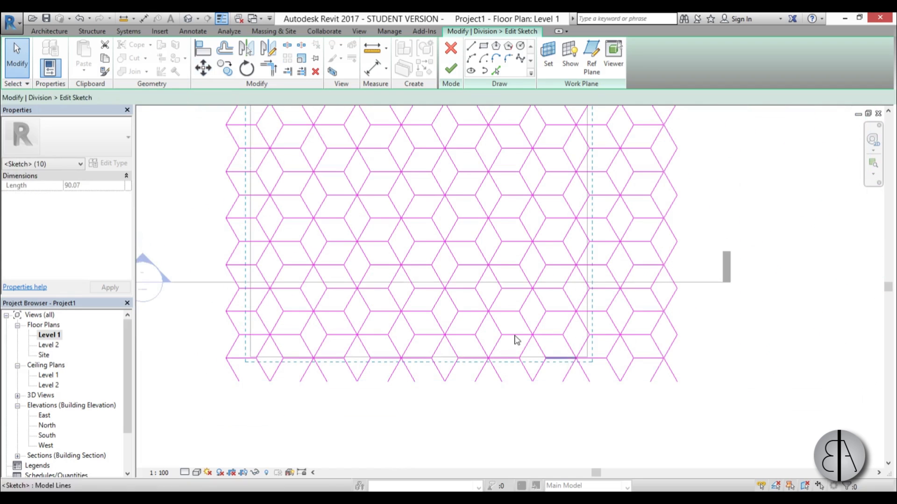
# - Delete the row of horizontal lines at the top of the pattern that lies outside the slab
pyautogui.scroll(-2, 445, 214)
pyautogui.moveTo(445, 213); pyautogui.dragTo(422, 403, button='middle')
pyautogui.moveTo(243, 231); pyautogui.dragTo(723, 256)
pyautogui.press('Delete')
# - Examine which pattern lines at the slab's upper-left corner cross the slab outline and which lie fully outside it
pyautogui.scroll(3, 296, 256)
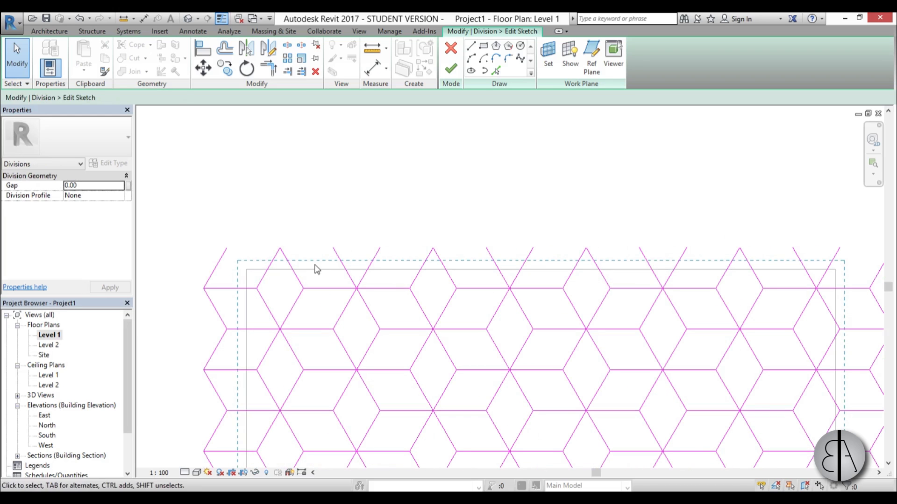
pyautogui.scroll(-2, 300, 170)
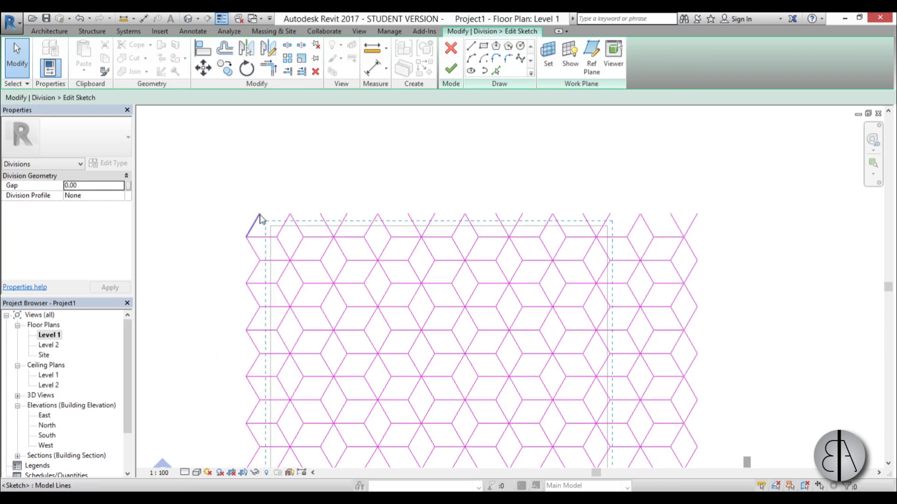
pyautogui.scroll(2, 274, 225)
pyautogui.scroll(2, 274, 225)
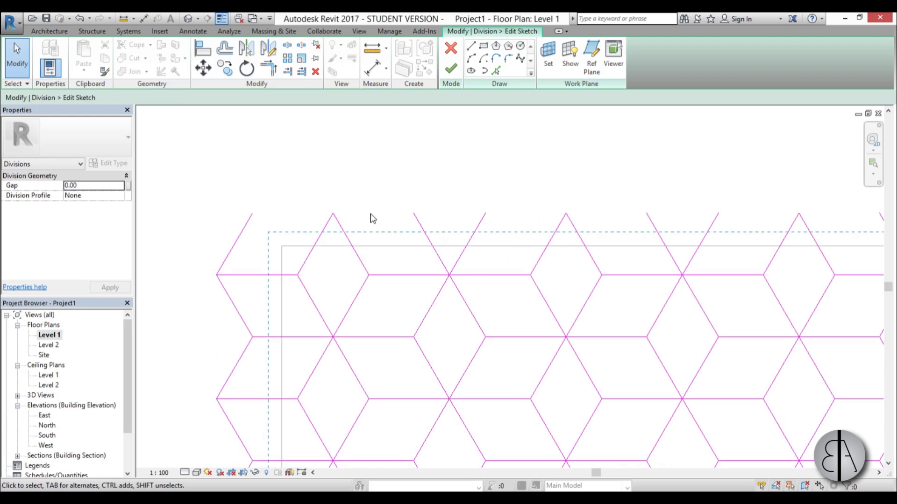
pyautogui.scroll(-2, 377, 202)
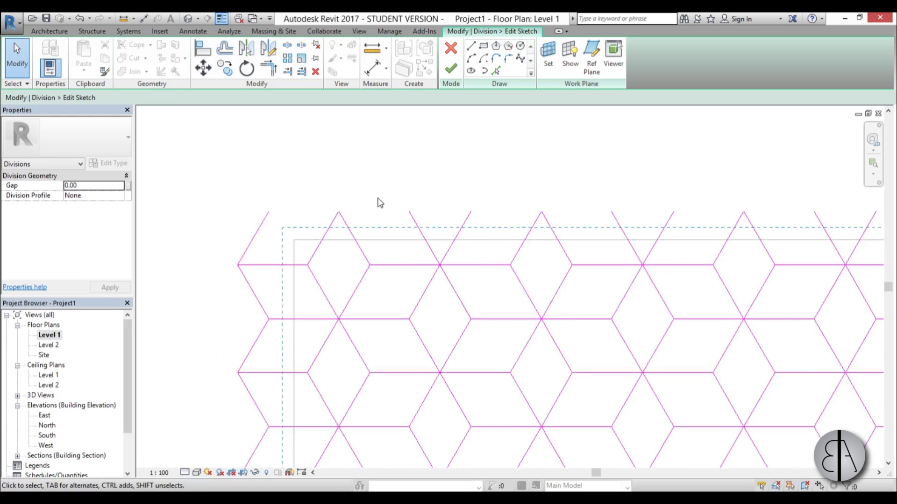
pyautogui.scroll(2, 295, 262)
pyautogui.click(286, 262)
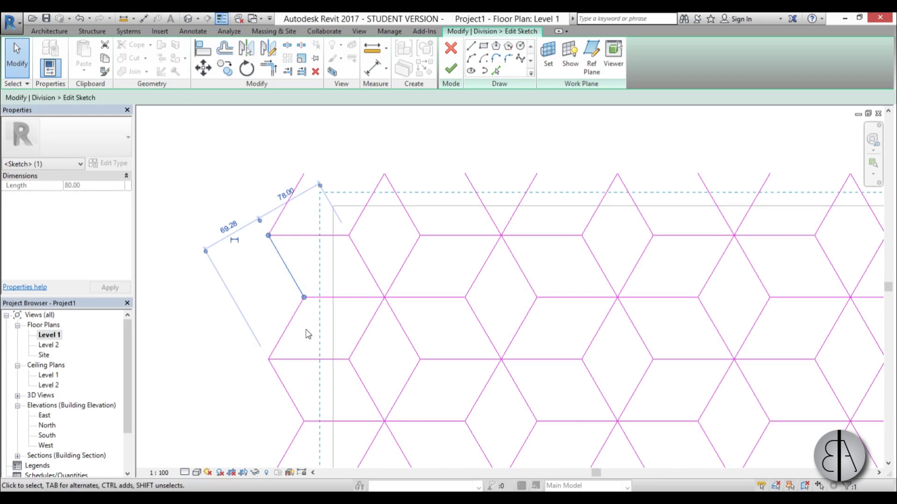
pyautogui.click(336, 236)
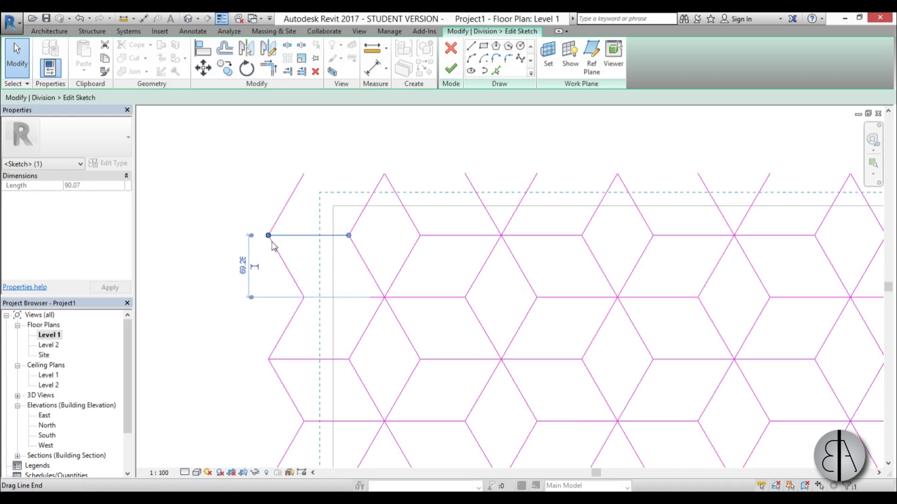
pyautogui.scroll(-4, 395, 211)
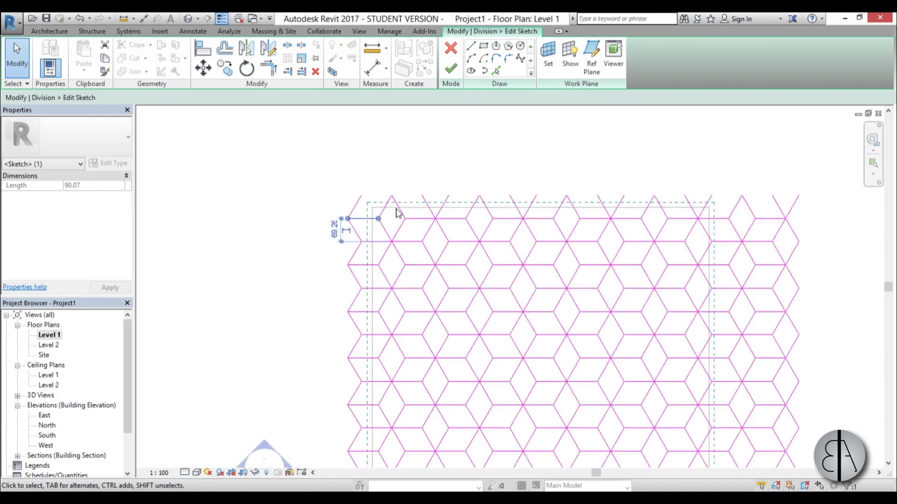
pyautogui.click(394, 214)
# - Delete the zigzag edges along the pattern's left side that lie outside the slab
pyautogui.moveTo(401, 259); pyautogui.dragTo(409, 212, button='middle')
pyautogui.moveTo(306, 137); pyautogui.dragTo(386, 451)
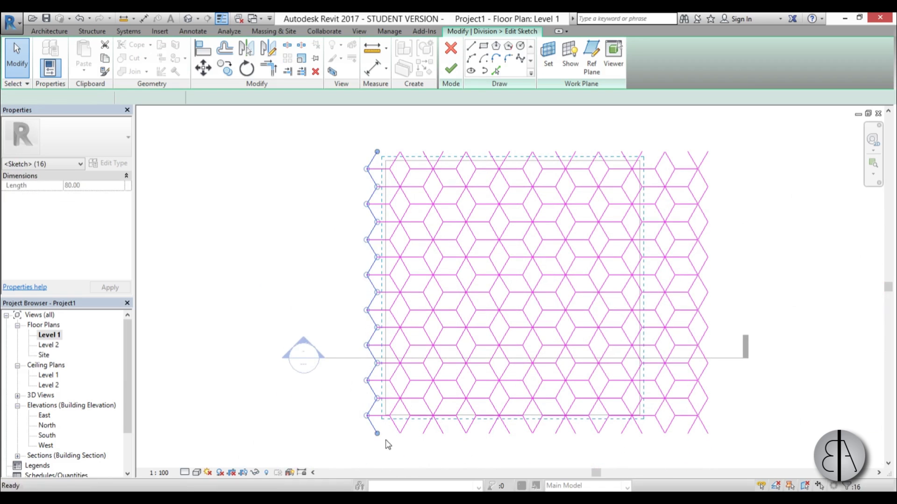
pyautogui.press('Delete')
# - Delete the pattern lines beyond the slab's right edge that lie fully outside the slab
pyautogui.scroll(-1, 366, 315)
pyautogui.moveTo(367, 314); pyautogui.dragTo(297, 225, button='middle')
pyautogui.scroll(5, 550, 298)
pyautogui.scroll(-3, 507, 282)
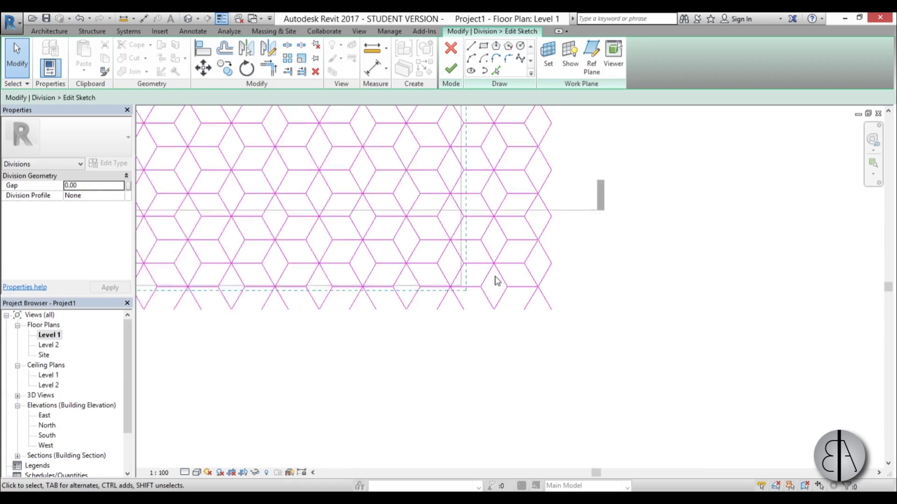
pyautogui.moveTo(506, 286); pyautogui.dragTo(447, 379, button='middle')
pyautogui.scroll(-1, 447, 378)
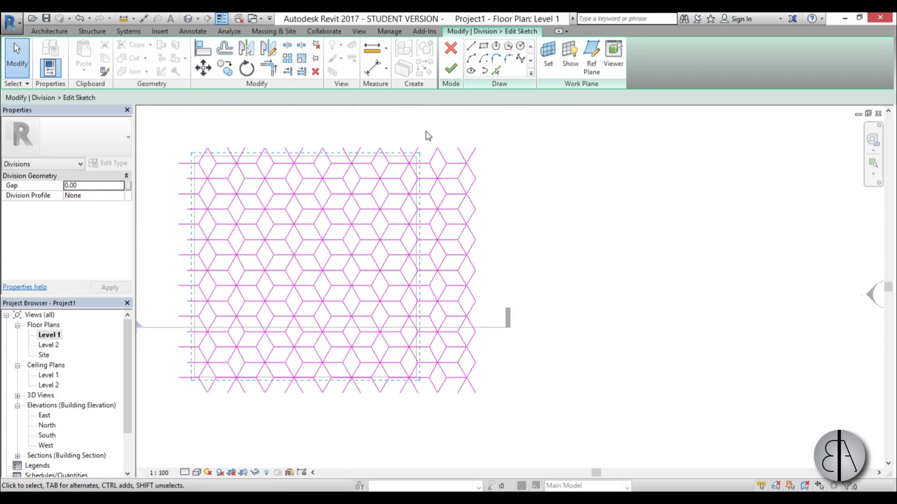
pyautogui.moveTo(426, 134); pyautogui.dragTo(559, 451)
pyautogui.press('Delete')
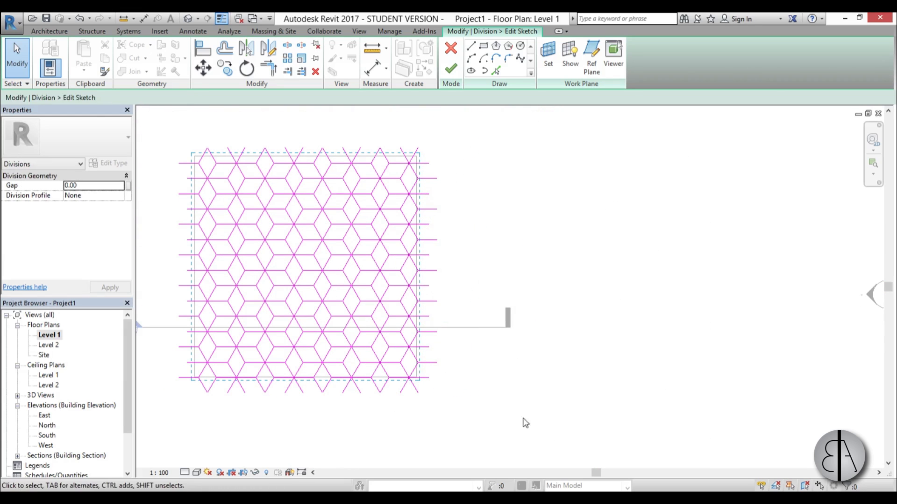
# - Finish the pattern sketch and complete the division of the slab's top layer
pyautogui.moveTo(393, 417); pyautogui.dragTo(488, 414, button='middle')
pyautogui.scroll(2, 294, 381)
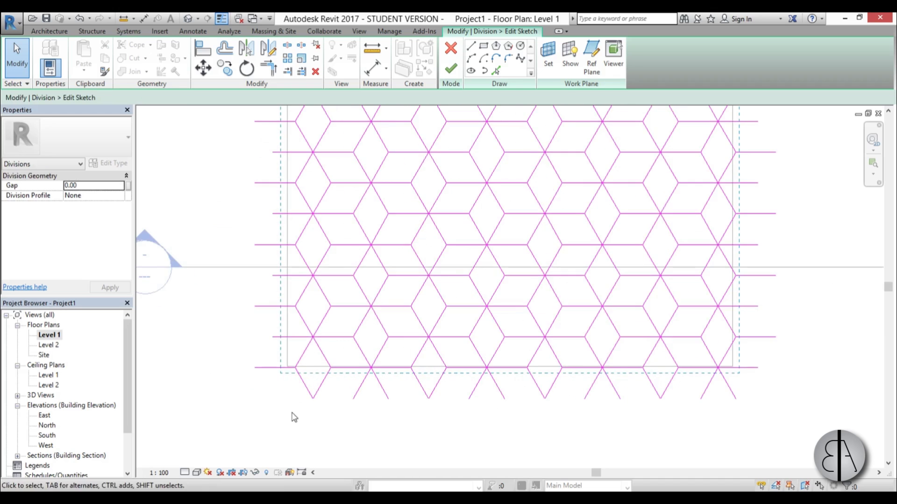
pyautogui.scroll(-4, 336, 266)
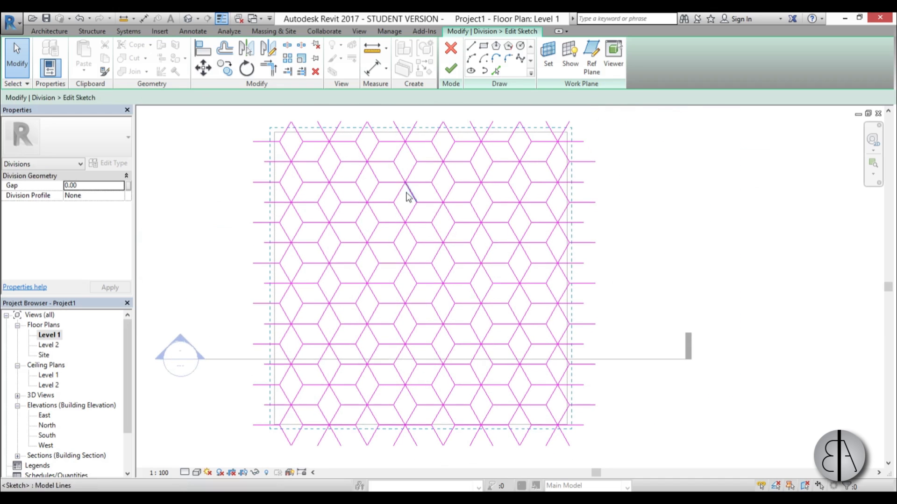
pyautogui.click(455, 76)
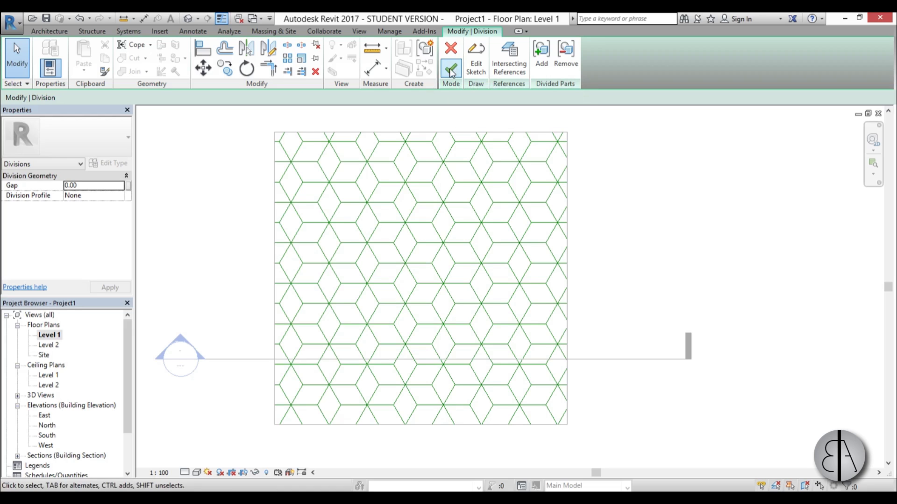
pyautogui.click(451, 71)
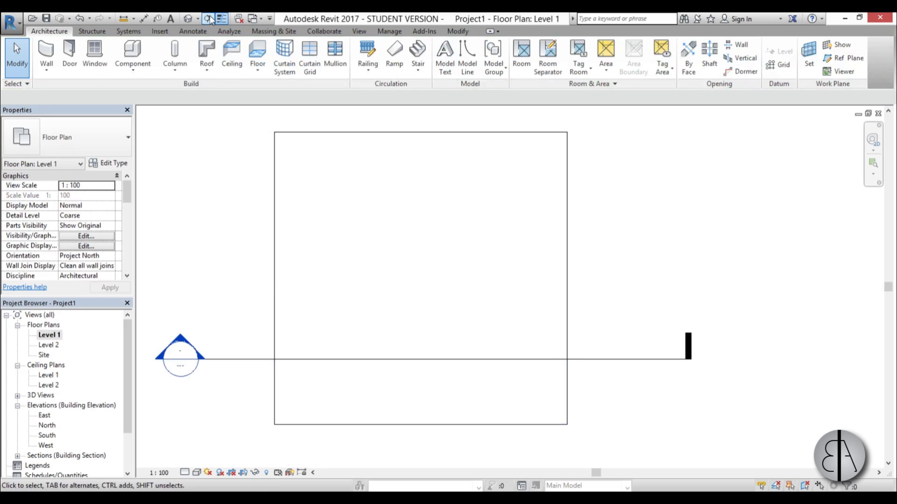
# - Open the default 3D view and bring the divided slab's left corner into close view
pyautogui.click(189, 18)
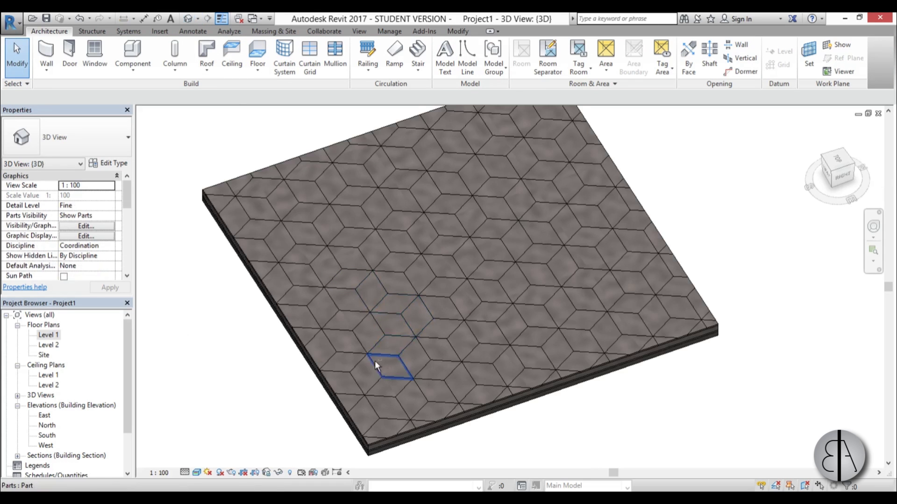
pyautogui.keyDown('shift'); pyautogui.moveTo(375, 361); pyautogui.dragTo(406, 347, button='middle'); pyautogui.keyUp('shift')
pyautogui.moveTo(367, 247); pyautogui.dragTo(358, 275, button='middle')
pyautogui.scroll(4, 223, 282)
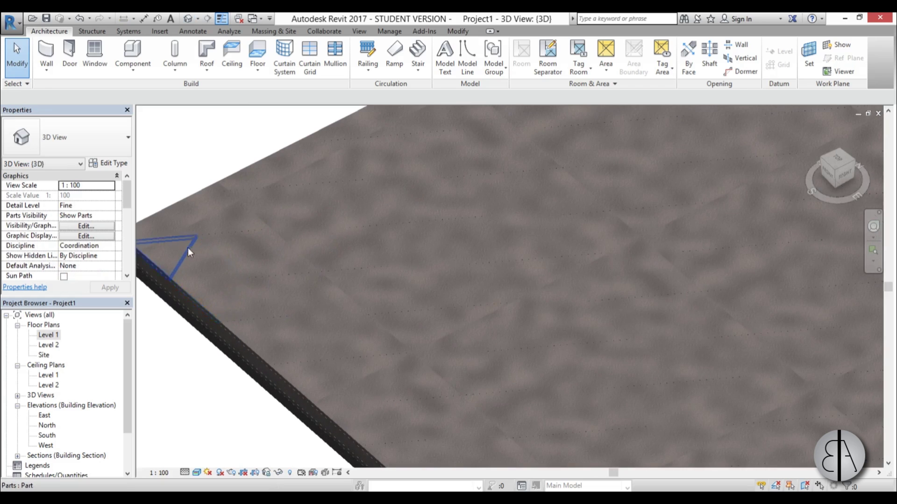
# - Select the first row of identically oriented rhombus parts along the slab's upper-left edge, including the cut piece at the left corner
pyautogui.click(162, 253)
pyautogui.click(252, 204)
pyautogui.click(348, 165)
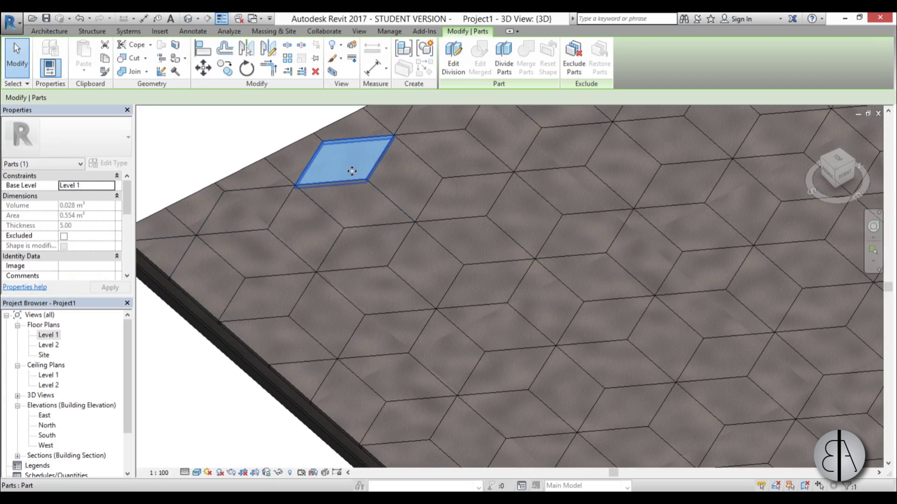
pyautogui.scroll(-5, 352, 171)
pyautogui.scroll(3, 276, 303)
pyautogui.scroll(-2, 248, 297)
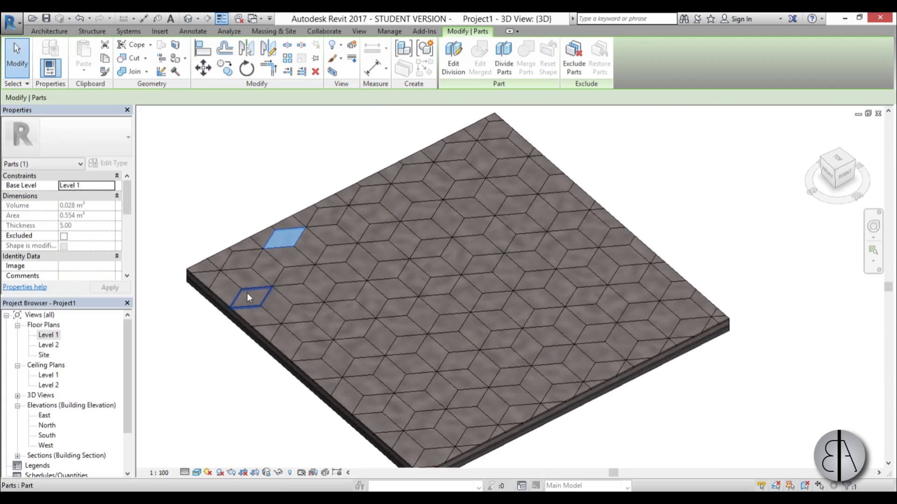
pyautogui.scroll(1, 248, 292)
pyautogui.keyDown('ctrl'); pyautogui.click(205, 277); pyautogui.keyUp('ctrl')
pyautogui.keyDown('ctrl'); pyautogui.click(229, 254); pyautogui.keyUp('ctrl')
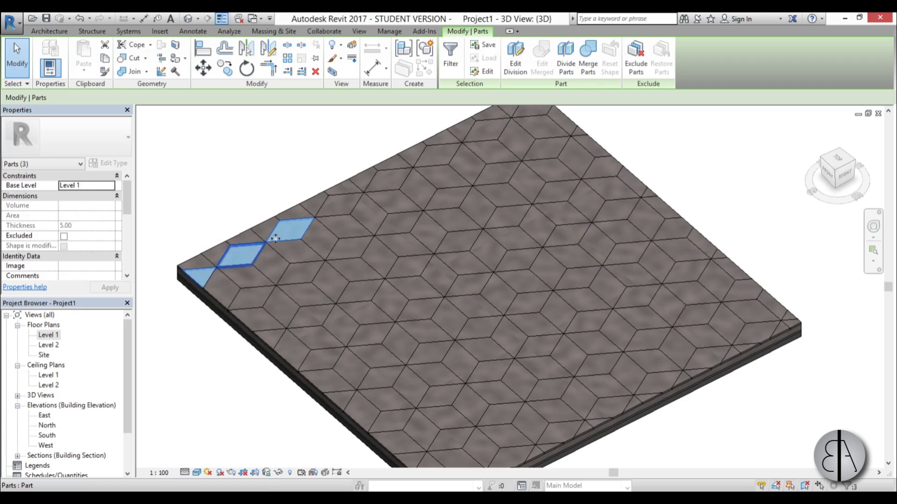
pyautogui.keyDown('ctrl'); pyautogui.click(338, 206); pyautogui.keyUp('ctrl')
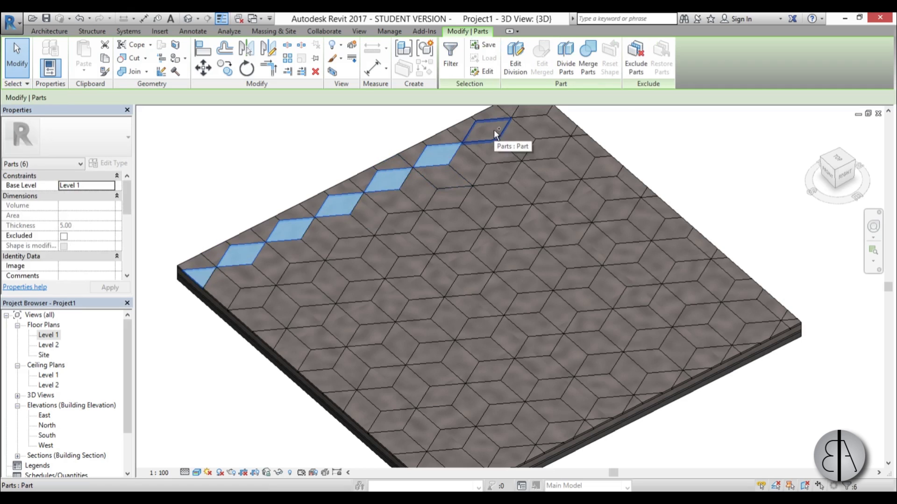
pyautogui.keyDown('ctrl'); pyautogui.click(533, 111); pyautogui.keyUp('ctrl')
# - Add the rhombus parts with the same orientation in the slab's middle rows to the selection, including the cut edge pieces
pyautogui.keyDown('ctrl'); pyautogui.click(548, 147); pyautogui.keyUp('ctrl')
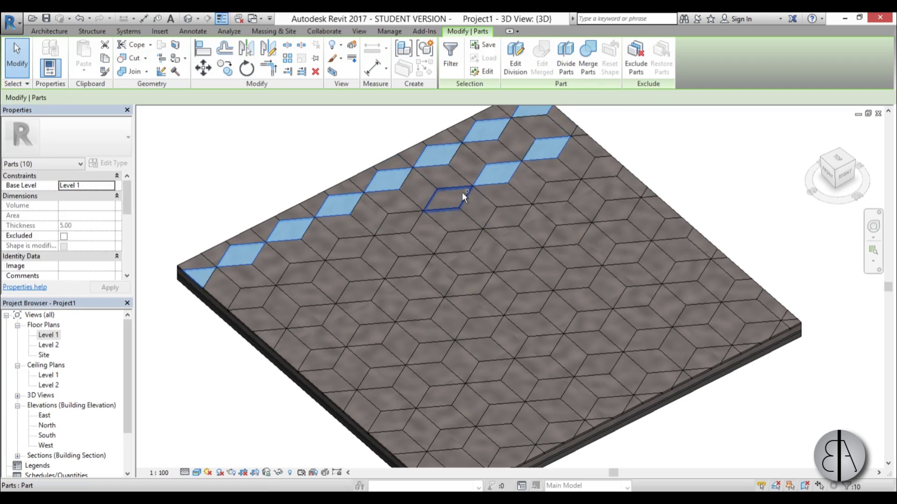
pyautogui.keyDown('shift'); pyautogui.click(496, 174); pyautogui.keyUp('shift')
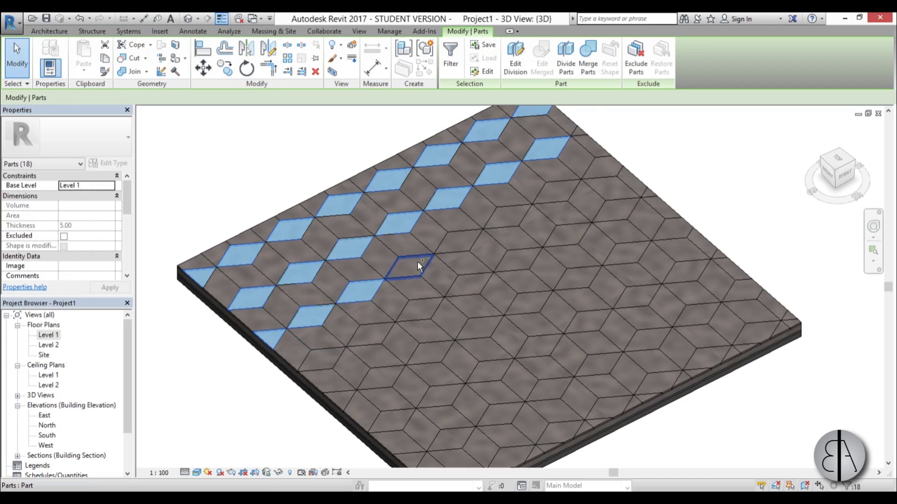
pyautogui.keyDown('ctrl'); pyautogui.click(575, 234); pyautogui.keyUp('ctrl')
pyautogui.keyDown('ctrl'); pyautogui.click(518, 259); pyautogui.keyUp('ctrl')
pyautogui.keyDown('ctrl'); pyautogui.click(472, 283); pyautogui.keyUp('ctrl')
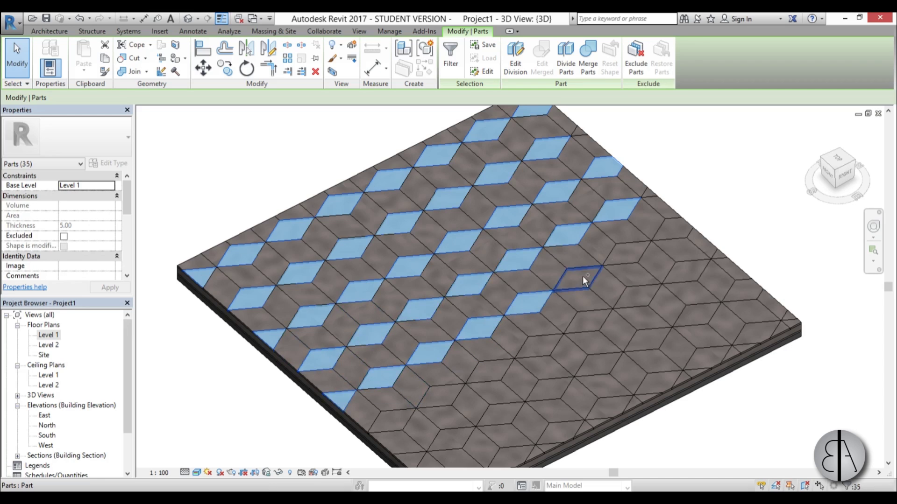
pyautogui.keyDown('ctrl'); pyautogui.click(440, 392); pyautogui.keyUp('ctrl')
pyautogui.keyDown('ctrl'); pyautogui.click(389, 422); pyautogui.keyUp('ctrl')
pyautogui.keyDown('ctrl'); pyautogui.click(445, 439); pyautogui.keyUp('ctrl')
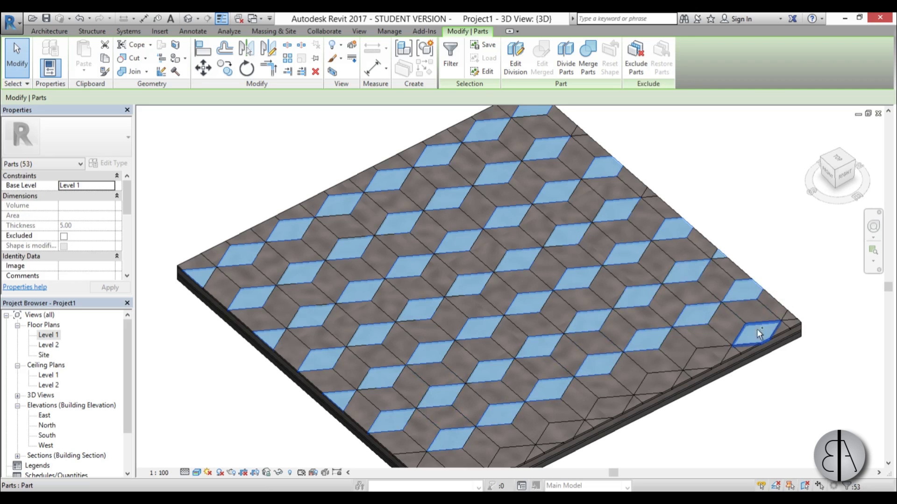
# - Add the remaining rhombus parts of that orientation along the slab's lower-right edge to the selection
pyautogui.keyDown('ctrl'); pyautogui.click(607, 408); pyautogui.keyUp('ctrl')
pyautogui.keyDown('ctrl'); pyautogui.click(560, 432); pyautogui.keyUp('ctrl')
pyautogui.scroll(1, 488, 460)
pyautogui.keyDown('ctrl'); pyautogui.click(486, 398); pyautogui.keyUp('ctrl')
pyautogui.keyDown('ctrl'); pyautogui.click(617, 391); pyautogui.keyUp('ctrl')
pyautogui.keyDown('ctrl'); pyautogui.click(542, 418); pyautogui.keyUp('ctrl')
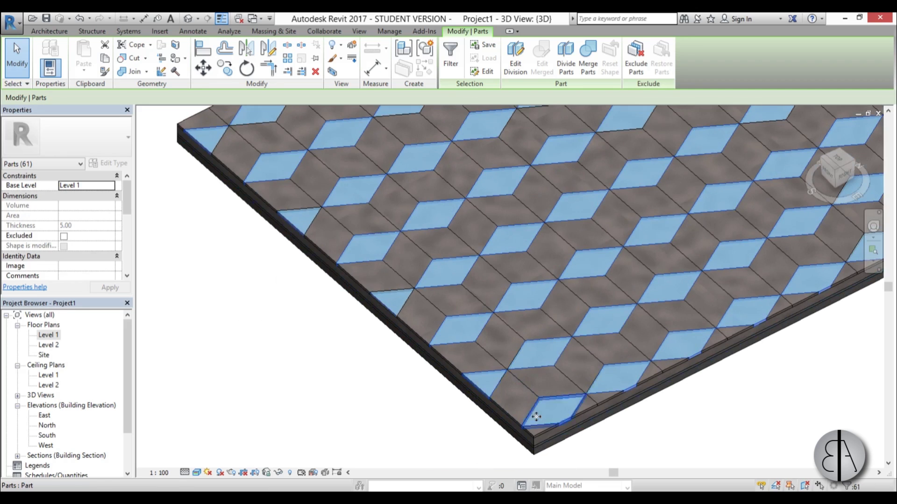
pyautogui.scroll(-2, 535, 417)
pyautogui.keyDown('ctrl'); pyautogui.click(649, 296); pyautogui.keyUp('ctrl')
pyautogui.moveTo(382, 288); pyautogui.dragTo(410, 284, button='middle')
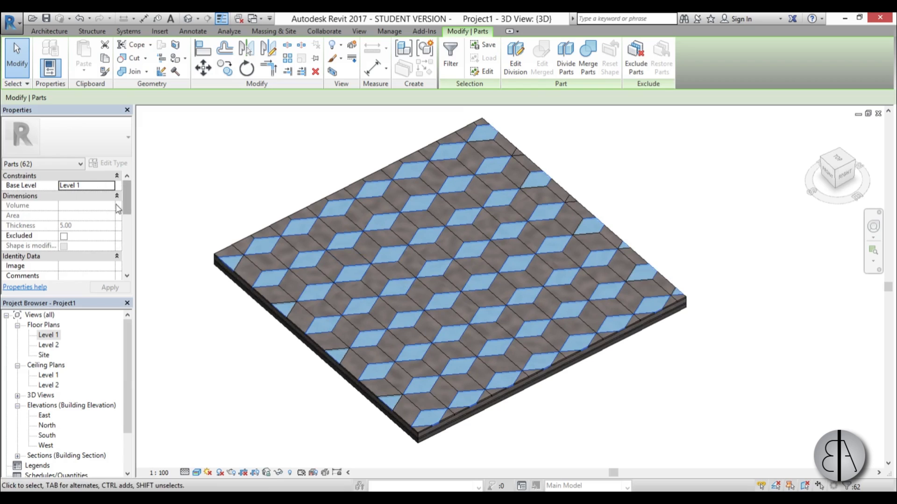
# - Turn off Material By Original for the selected rhombus parts
pyautogui.moveTo(124, 193); pyautogui.dragTo(130, 258)
pyautogui.scroll(2, 51, 206)
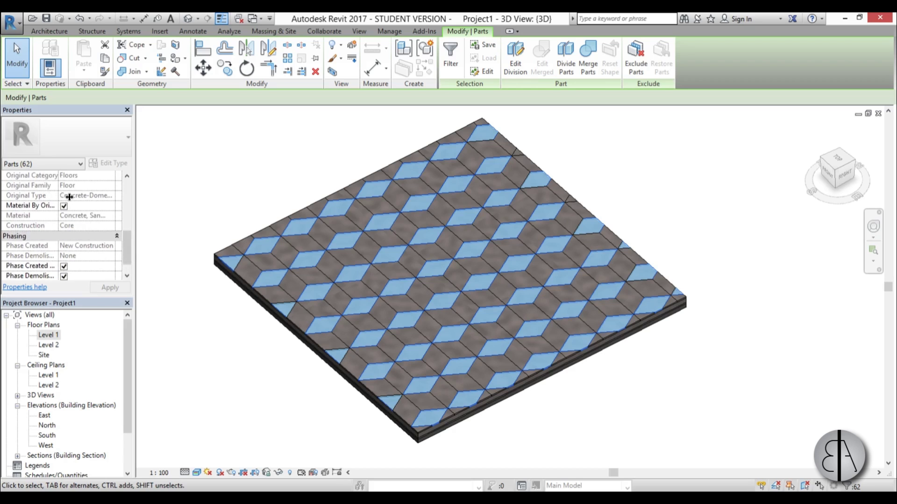
pyautogui.moveTo(69, 197); pyautogui.dragTo(61, 196)
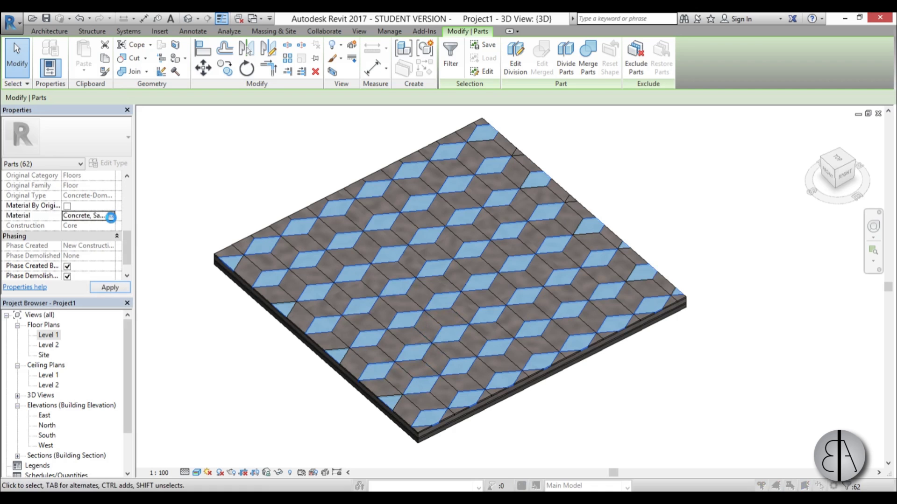
# - Search the project materials for "whi" and assign Gypsum Wall Board to the selected rhombus parts
pyautogui.click(111, 218)
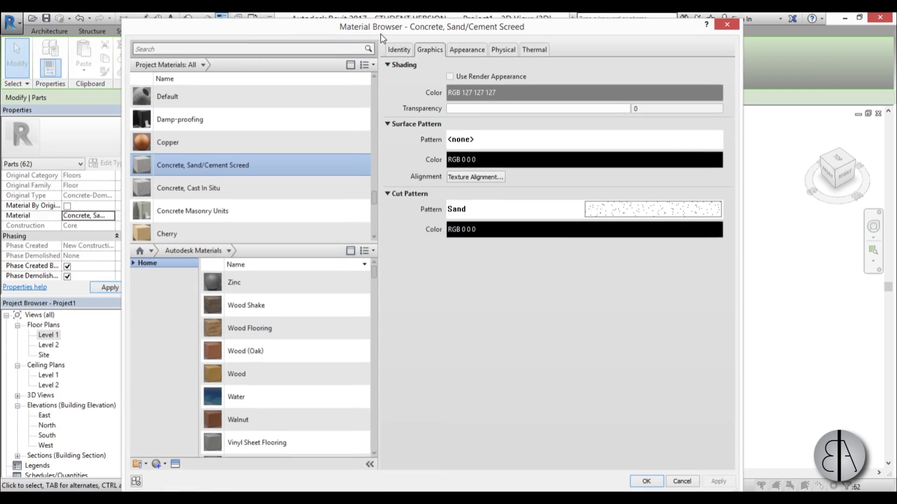
pyautogui.moveTo(382, 37); pyautogui.dragTo(383, 41)
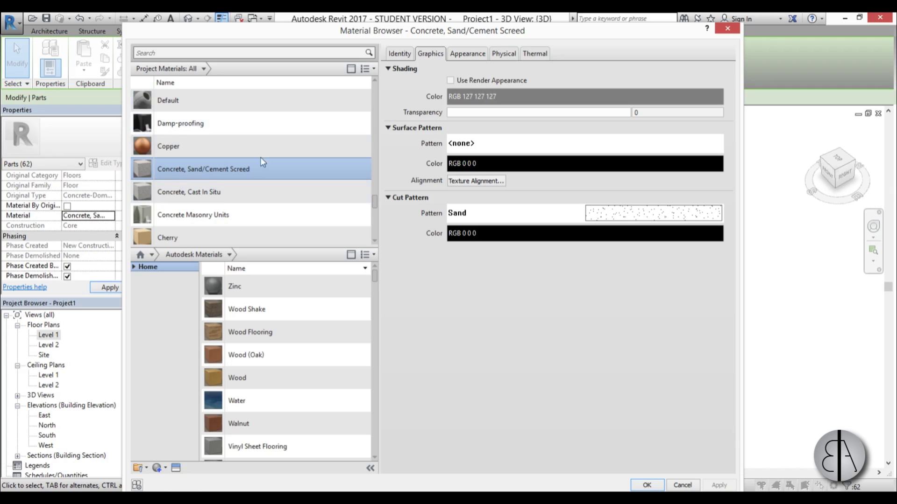
pyautogui.click(197, 53)
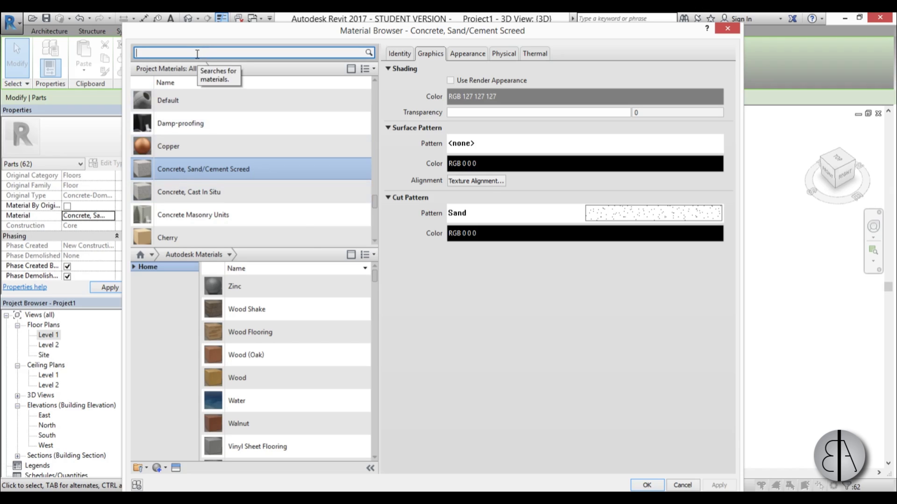
pyautogui.write('whi')
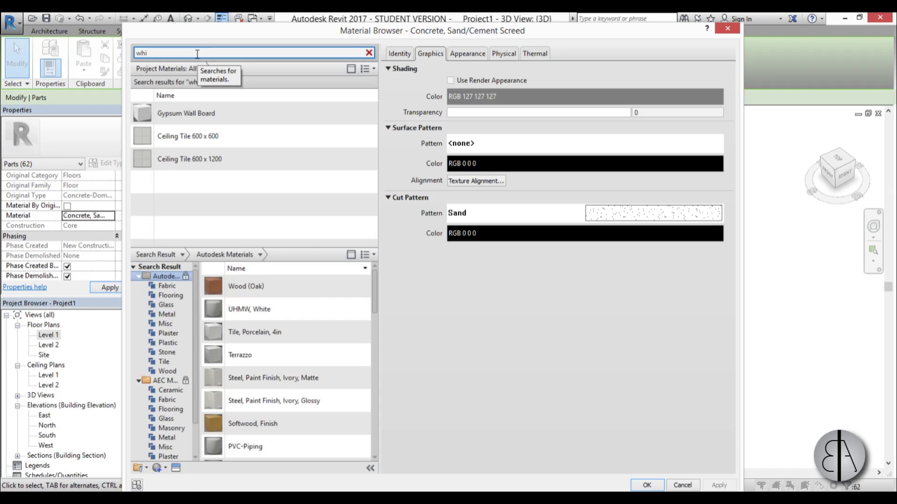
pyautogui.click(194, 113)
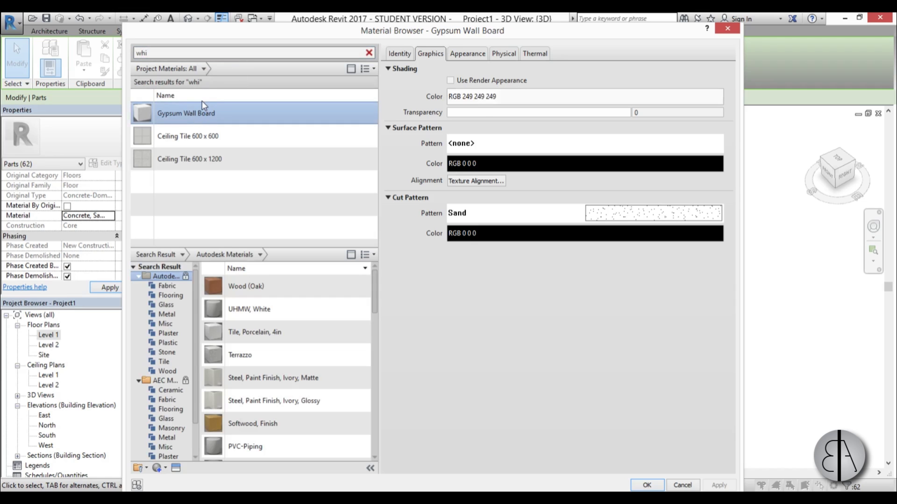
pyautogui.click(650, 489)
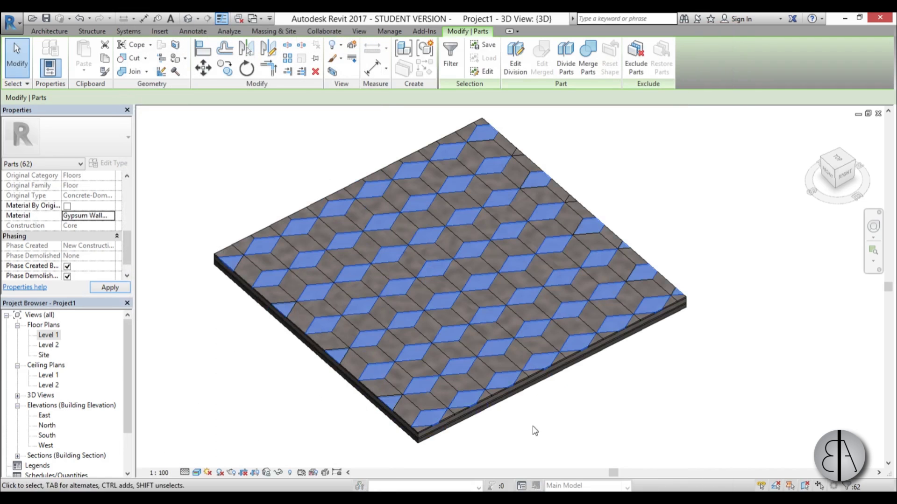
pyautogui.click(290, 178)
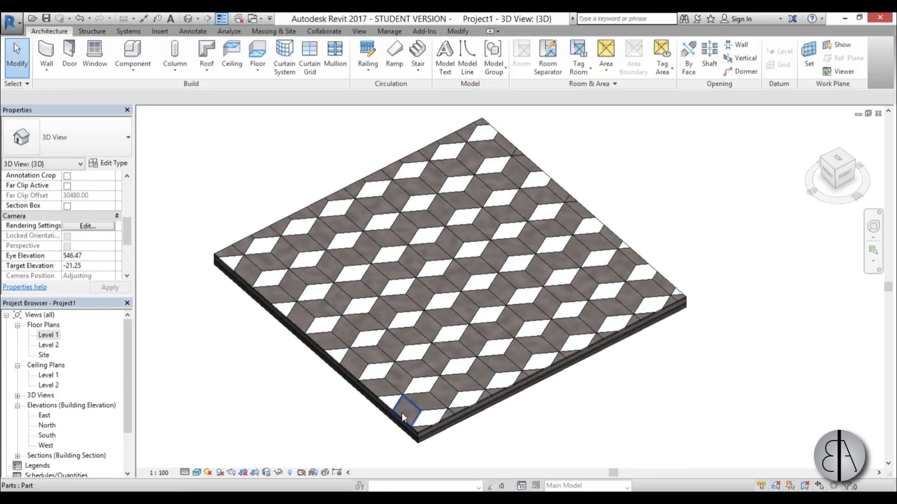
# - Select the first full row of dark rhombus parts of the second orientation, running parallel to the slab's upper-left edge
pyautogui.moveTo(328, 416); pyautogui.dragTo(342, 416, button='middle')
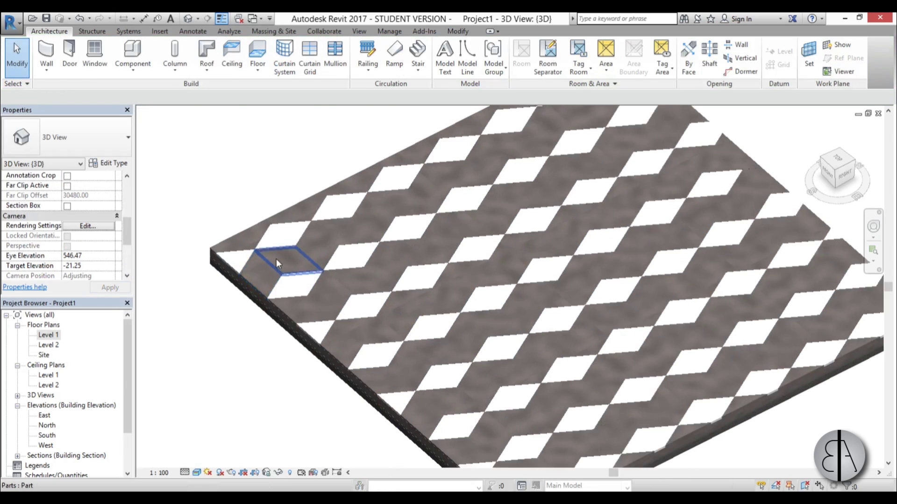
pyautogui.click(278, 258)
pyautogui.scroll(2, 262, 262)
pyautogui.scroll(2, 256, 265)
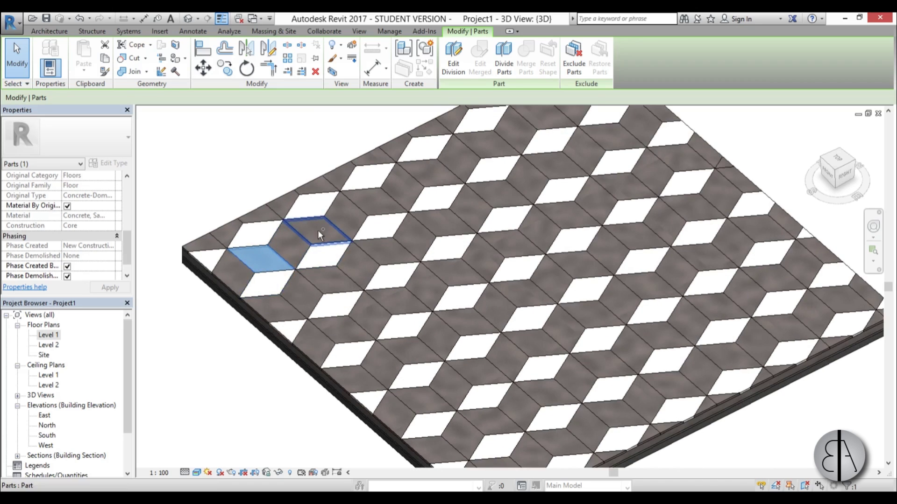
pyautogui.keyDown('ctrl'); pyautogui.click(318, 230); pyautogui.keyUp('ctrl')
pyautogui.keyDown('ctrl'); pyautogui.click(377, 200); pyautogui.keyUp('ctrl')
pyautogui.keyDown('ctrl'); pyautogui.click(436, 172); pyautogui.keyUp('ctrl')
pyautogui.keyDown('ctrl'); pyautogui.click(488, 137); pyautogui.keyUp('ctrl')
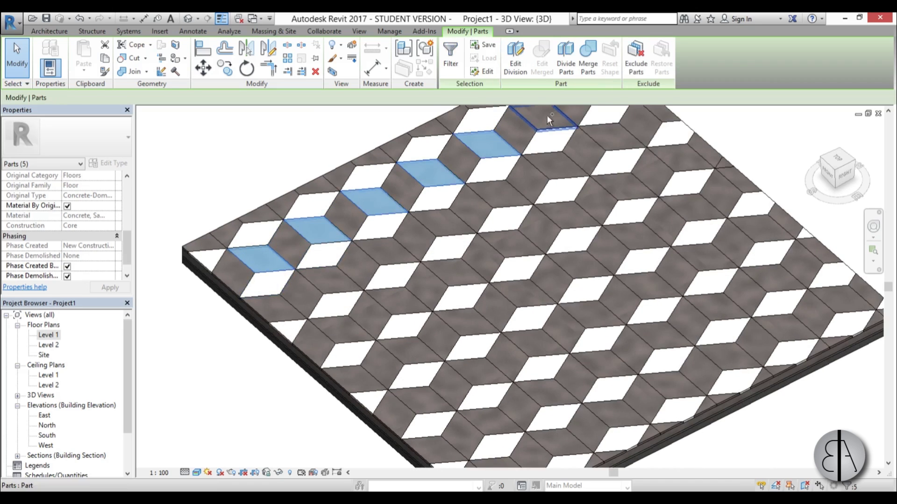
pyautogui.keyDown('ctrl'); pyautogui.click(547, 115); pyautogui.keyUp('ctrl')
pyautogui.moveTo(547, 115); pyautogui.dragTo(416, 254, button='middle')
pyautogui.keyDown('ctrl'); pyautogui.click(470, 196); pyautogui.keyUp('ctrl')
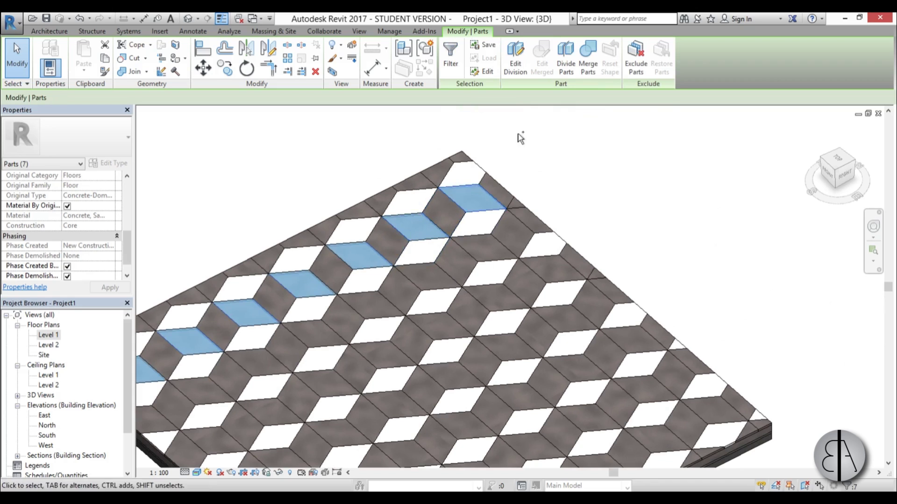
# - Add the cut dark parts of the second orientation along the lower half of the slab's upper-left edge to the selection
pyautogui.scroll(-3, 414, 161)
pyautogui.scroll(5, 301, 246)
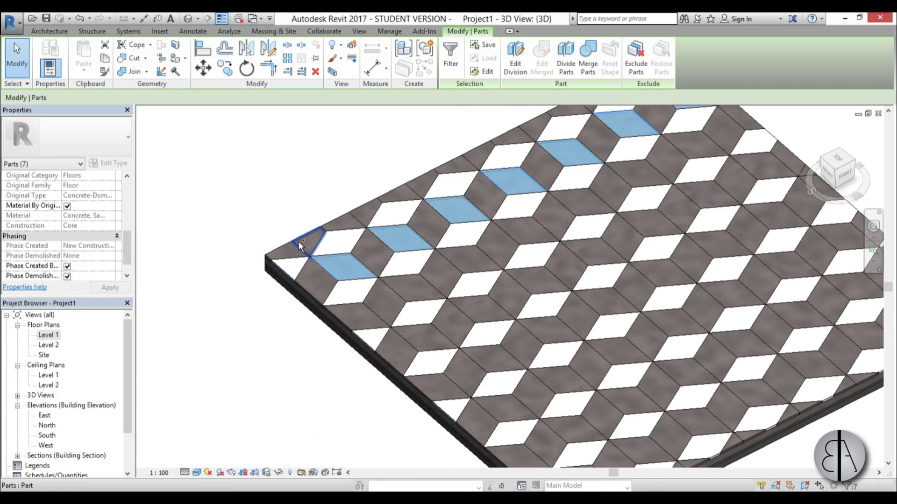
pyautogui.keyDown('ctrl'); pyautogui.click(287, 253); pyautogui.keyUp('ctrl')
pyautogui.keyDown('ctrl'); pyautogui.click(348, 222); pyautogui.keyUp('ctrl')
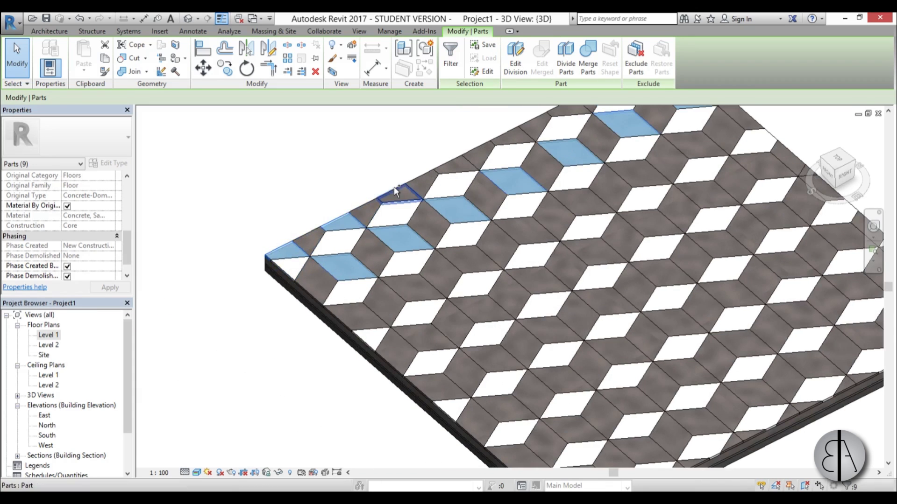
pyautogui.keyDown('ctrl'); pyautogui.click(401, 191); pyautogui.keyUp('ctrl')
pyautogui.keyDown('ctrl'); pyautogui.click(457, 167); pyautogui.keyUp('ctrl')
pyautogui.keyDown('ctrl'); pyautogui.click(514, 148); pyautogui.keyUp('ctrl')
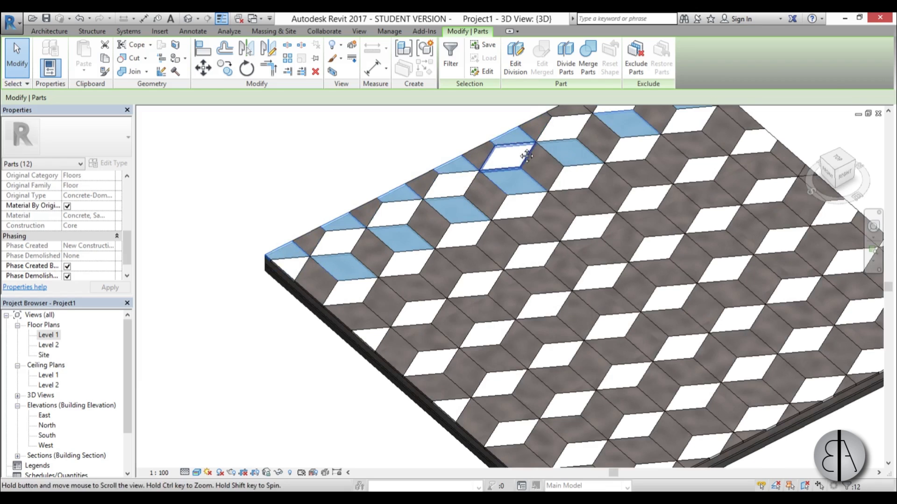
# - Extend the selection with the matching cut parts along the upper half of the slab's upper-left edge
pyautogui.moveTo(516, 144); pyautogui.dragTo(449, 196, button='middle')
pyautogui.keyDown('ctrl'); pyautogui.click(449, 196); pyautogui.keyUp('ctrl')
pyautogui.keyDown('shift'); pyautogui.click(448, 206); pyautogui.keyUp('shift')
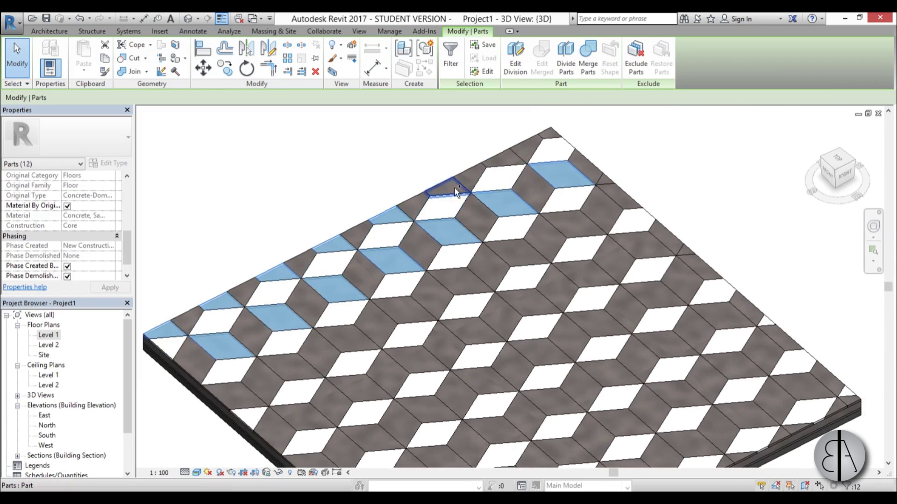
pyautogui.keyDown('ctrl'); pyautogui.click(451, 188); pyautogui.keyUp('ctrl')
pyautogui.keyDown('ctrl'); pyautogui.click(507, 155); pyautogui.keyUp('ctrl')
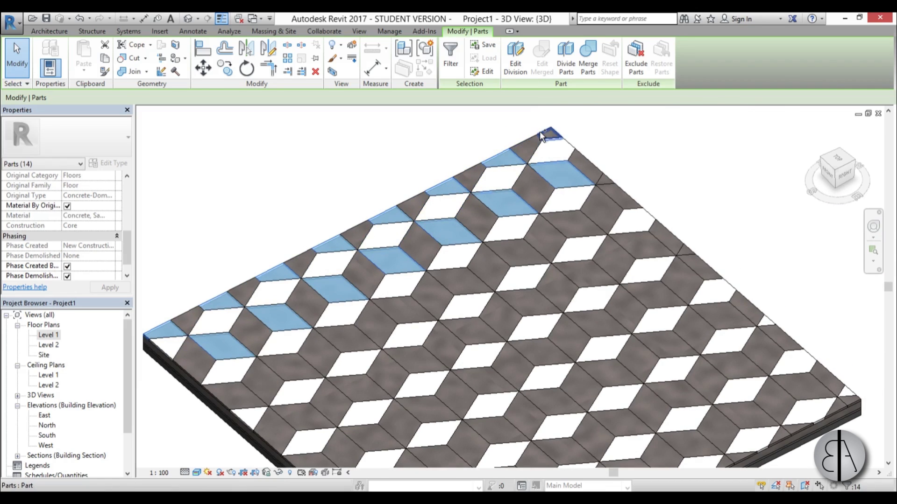
pyautogui.keyDown('ctrl'); pyautogui.click(544, 136); pyautogui.keyUp('ctrl')
# - Complete the cut parts up to the slab's top corner and add the second and third rows of matching dark rhombus parts
pyautogui.keyDown('ctrl'); pyautogui.click(582, 227); pyautogui.keyUp('ctrl')
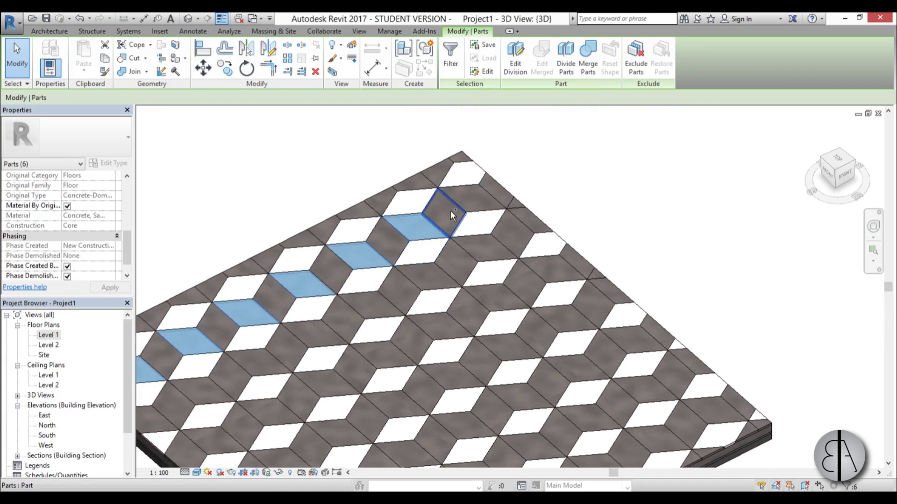
pyautogui.keyDown('ctrl'); pyautogui.click(451, 213); pyautogui.keyUp('ctrl')
pyautogui.scroll(-3, 338, 288)
pyautogui.moveTo(338, 288); pyautogui.dragTo(374, 223, button='middle')
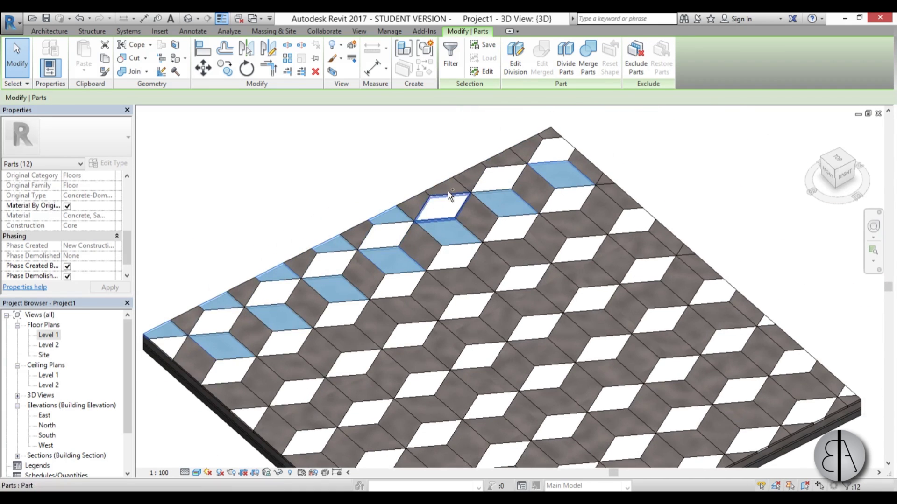
pyautogui.keyDown('ctrl'); pyautogui.click(449, 196); pyautogui.keyUp('ctrl')
pyautogui.keyDown('ctrl'); pyautogui.click(507, 156); pyautogui.keyUp('ctrl')
pyautogui.keyDown('ctrl'); pyautogui.click(548, 136); pyautogui.keyUp('ctrl')
pyautogui.keyDown('ctrl'); pyautogui.click(574, 224); pyautogui.keyUp('ctrl')
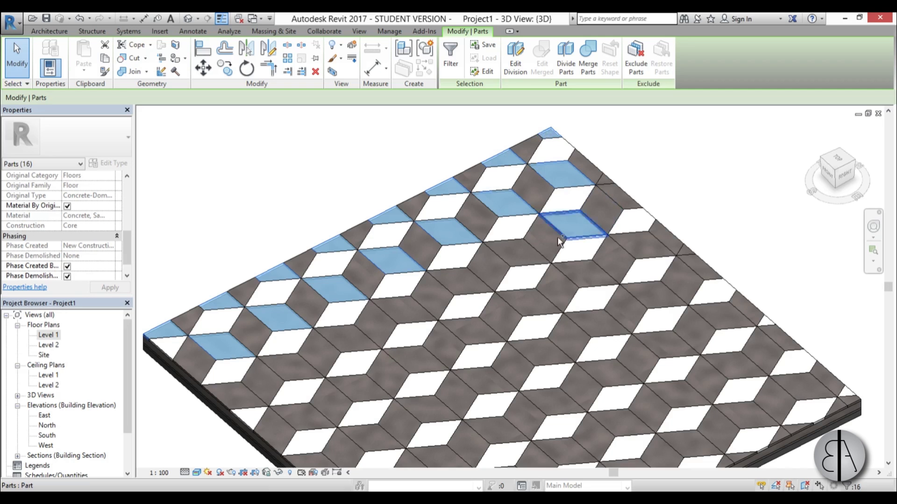
pyautogui.keyDown('ctrl'); pyautogui.click(516, 252); pyautogui.keyUp('ctrl')
pyautogui.keyDown('ctrl'); pyautogui.click(460, 282); pyautogui.keyUp('ctrl')
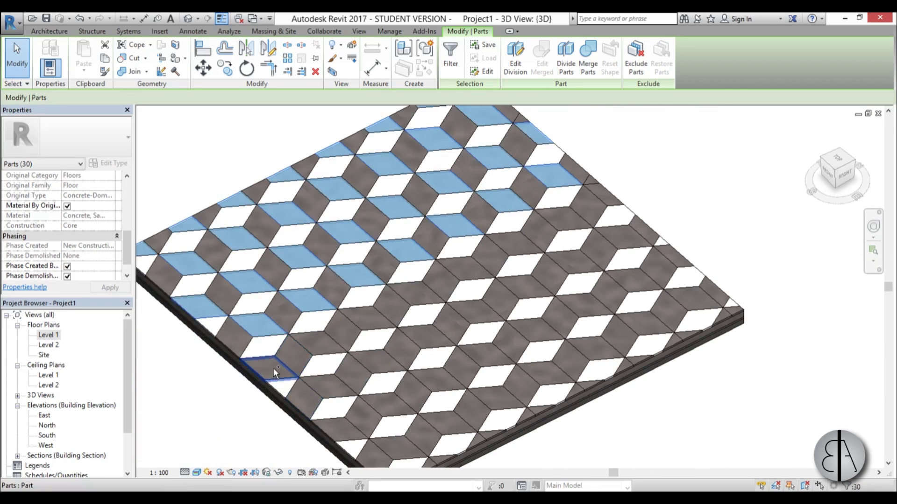
# - Add the fourth row of matching dark rhombus parts to the selection, including the cut part at the upper-right edge
pyautogui.keyDown('ctrl'); pyautogui.click(269, 369); pyautogui.keyUp('ctrl')
pyautogui.keyDown('ctrl'); pyautogui.click(360, 320); pyautogui.keyUp('ctrl')
pyautogui.keyDown('ctrl'); pyautogui.click(416, 294); pyautogui.keyUp('ctrl')
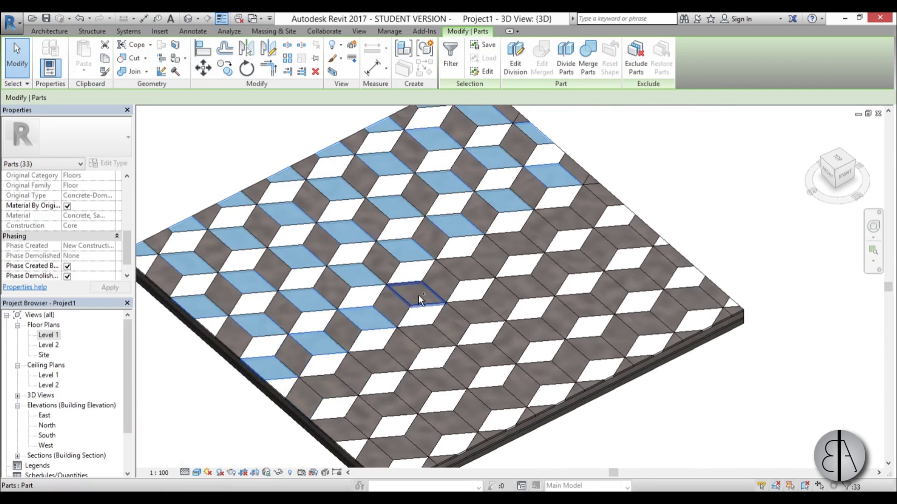
pyautogui.keyDown('ctrl'); pyautogui.click(467, 269); pyautogui.keyUp('ctrl')
pyautogui.keyDown('ctrl'); pyautogui.click(516, 243); pyautogui.keyUp('ctrl')
pyautogui.keyDown('ctrl'); pyautogui.click(565, 217); pyautogui.keyUp('ctrl')
pyautogui.keyDown('ctrl'); pyautogui.click(602, 196); pyautogui.keyUp('ctrl')
# - Add the fifth row of matching dark rhombus parts across the middle of the slab to the selection
pyautogui.keyDown('ctrl'); pyautogui.click(623, 237); pyautogui.keyUp('ctrl')
pyautogui.keyDown('ctrl'); pyautogui.click(578, 264); pyautogui.keyUp('ctrl')
pyautogui.keyDown('ctrl'); pyautogui.click(526, 287); pyautogui.keyUp('ctrl')
pyautogui.keyDown('ctrl'); pyautogui.click(477, 312); pyautogui.keyUp('ctrl')
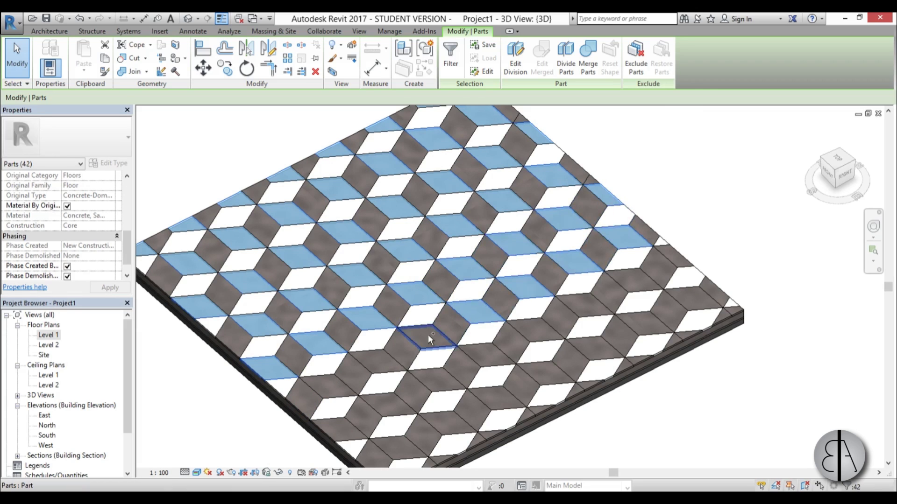
pyautogui.keyDown('ctrl'); pyautogui.click(429, 338); pyautogui.keyUp('ctrl')
pyautogui.keyDown('ctrl'); pyautogui.click(378, 362); pyautogui.keyUp('ctrl')
pyautogui.keyDown('ctrl'); pyautogui.click(330, 387); pyautogui.keyUp('ctrl')
# - Add the sixth row of matching dark rhombus parts to the selection, ending at the slab's upper-right edge
pyautogui.keyDown('ctrl'); pyautogui.click(339, 429); pyautogui.keyUp('ctrl')
pyautogui.keyDown('ctrl'); pyautogui.click(388, 404); pyautogui.keyUp('ctrl')
pyautogui.keyDown('ctrl'); pyautogui.click(536, 329); pyautogui.keyUp('ctrl')
pyautogui.keyDown('ctrl'); pyautogui.click(584, 304); pyautogui.keyUp('ctrl')
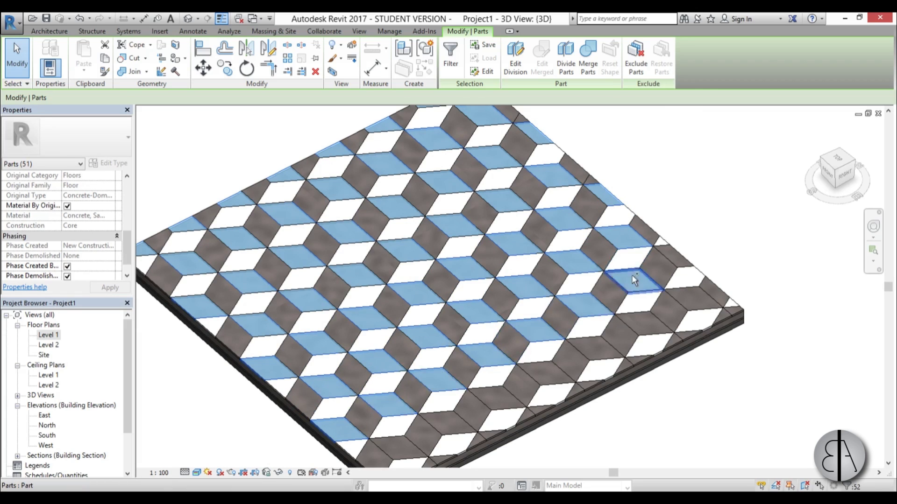
pyautogui.keyDown('ctrl'); pyautogui.click(632, 279); pyautogui.keyUp('ctrl')
pyautogui.keyDown('ctrl'); pyautogui.click(671, 256); pyautogui.keyUp('ctrl')
# - Add the last row of matching dark rhombus parts and the cut parts along the slab's lower-right edge to the selection
pyautogui.keyDown('ctrl'); pyautogui.click(693, 297); pyautogui.keyUp('ctrl')
pyautogui.keyDown('ctrl'); pyautogui.click(645, 323); pyautogui.keyUp('ctrl')
pyautogui.keyDown('ctrl'); pyautogui.click(594, 348); pyautogui.keyUp('ctrl')
pyautogui.keyDown('ctrl'); pyautogui.click(543, 372); pyautogui.keyUp('ctrl')
pyautogui.keyDown('ctrl'); pyautogui.click(389, 453); pyautogui.keyUp('ctrl')
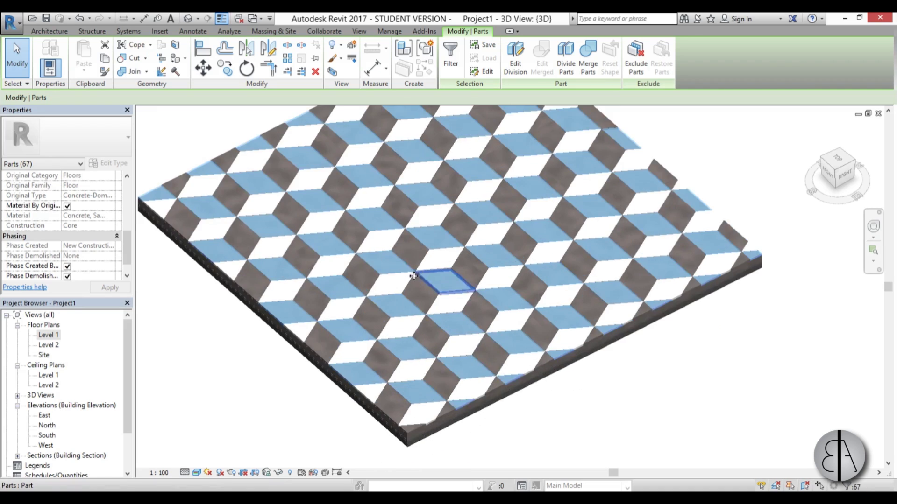
# - Turn off Material By Original for the selected rhombus parts of the second orientation
pyautogui.moveTo(441, 283); pyautogui.dragTo(421, 305, button='middle')
pyautogui.scroll(-1, 379, 310)
pyautogui.moveTo(356, 301)
pyautogui.mouseDown(button='middle')
pyautogui.moveTo(357, 331)
pyautogui.moveTo(344, 296)
pyautogui.mouseUp(button='middle')
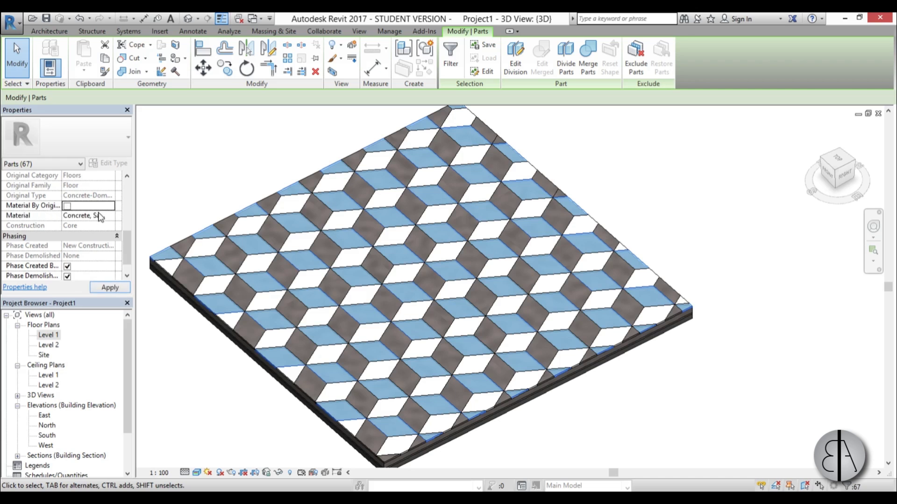
# - Search the project materials for "black", assign Asphalt, Bitumen to the selected rhombus parts and clear the selection
pyautogui.click(112, 217)
pyautogui.click(112, 216)
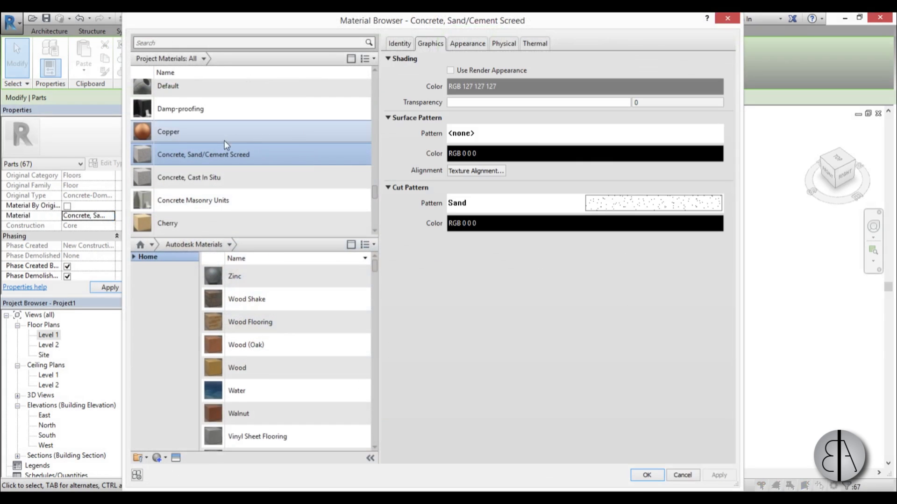
pyautogui.click(206, 43)
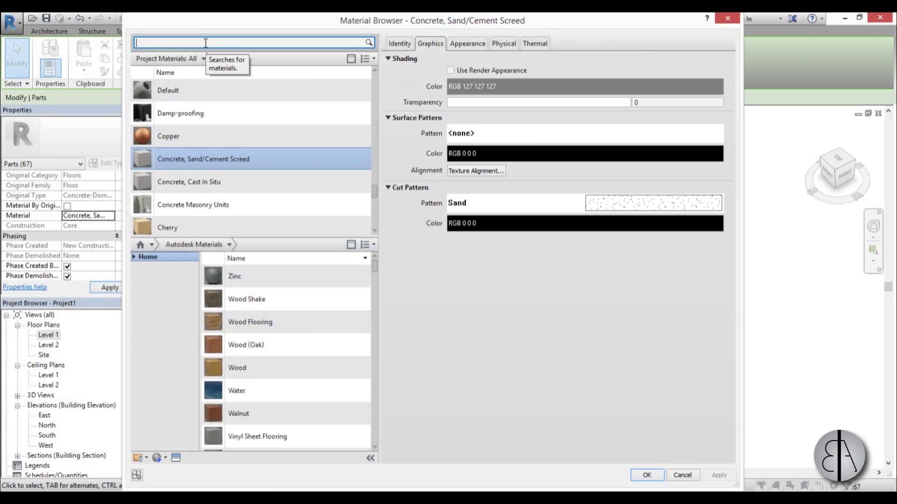
pyautogui.write('black')
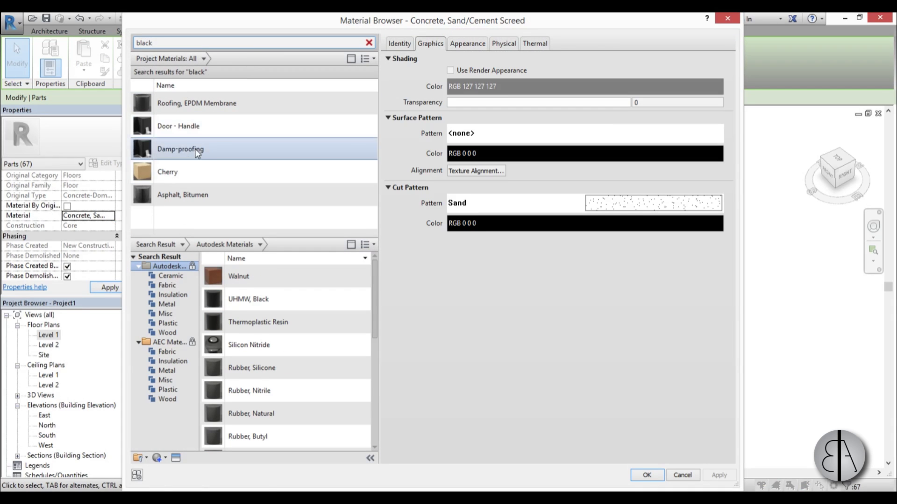
pyautogui.click(197, 194)
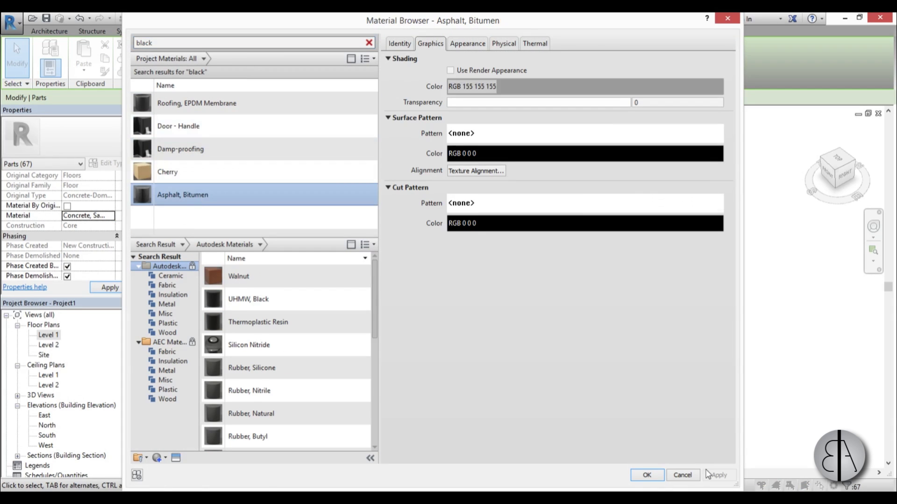
pyautogui.click(647, 477)
pyautogui.click(612, 449)
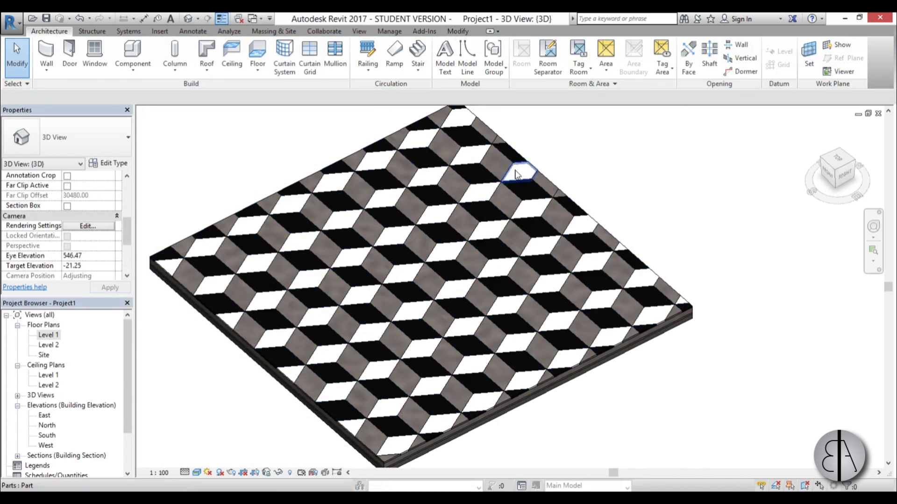
# - Set the 3D view's visual style to Ray Trace to preview the tiled floor
pyautogui.keyDown('shift'); pyautogui.moveTo(439, 323); pyautogui.dragTo(442, 309, button='middle'); pyautogui.keyUp('shift')
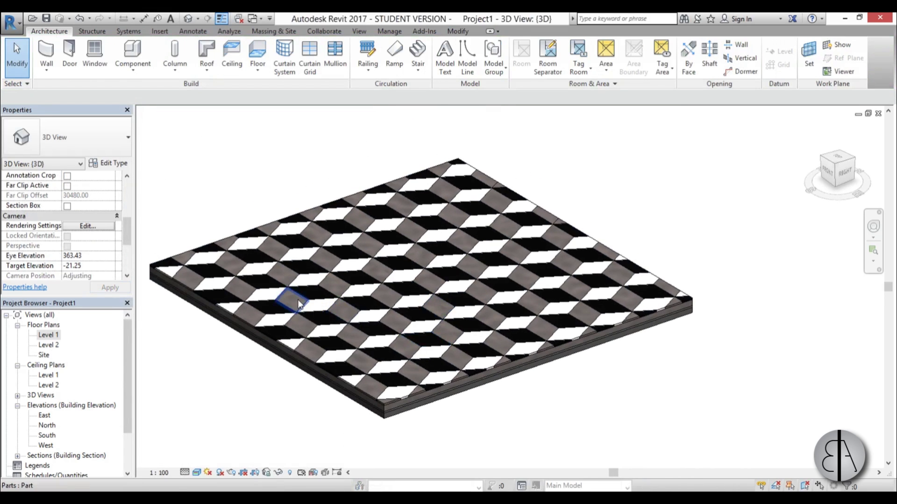
pyautogui.moveTo(297, 300); pyautogui.dragTo(310, 305, button='middle')
pyautogui.scroll(1, 315, 303)
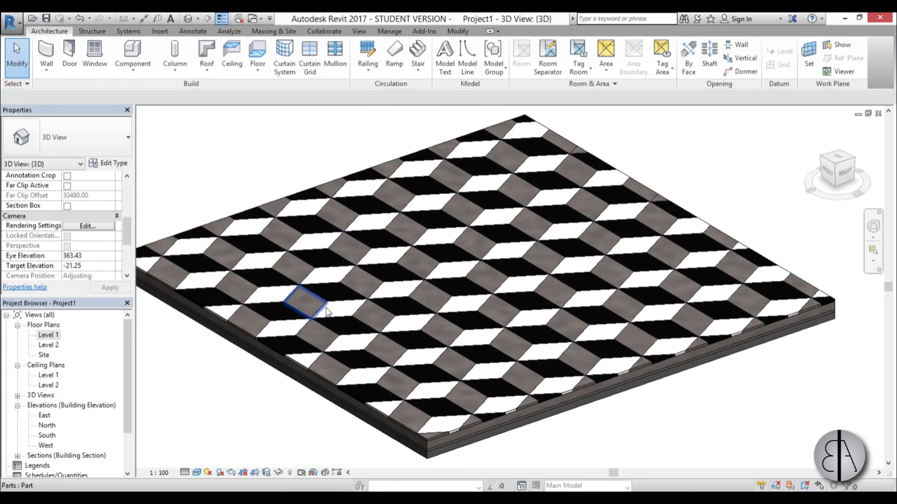
pyautogui.click(188, 474)
pyautogui.click(215, 461)
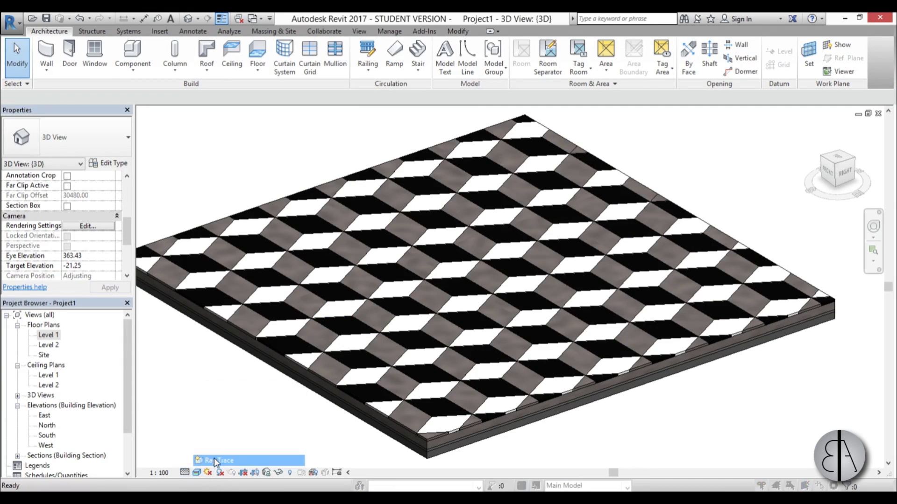